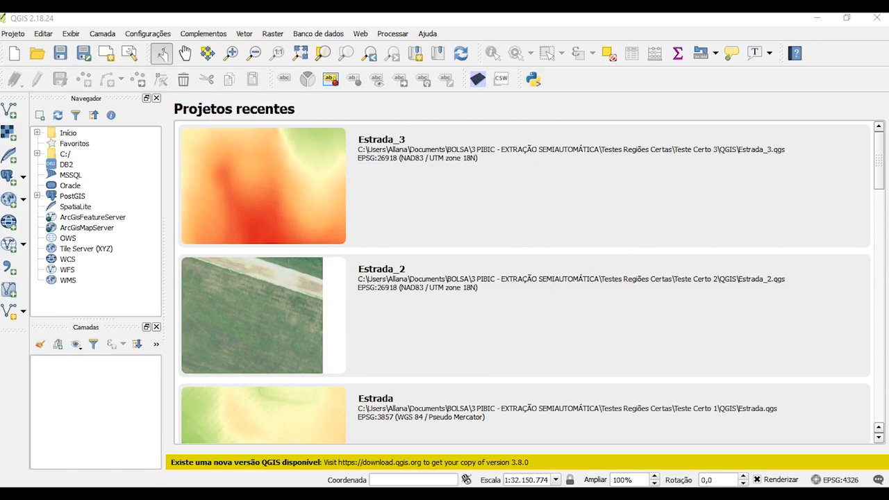
Start a new empty project.
drag(885, 146, 867, 155)
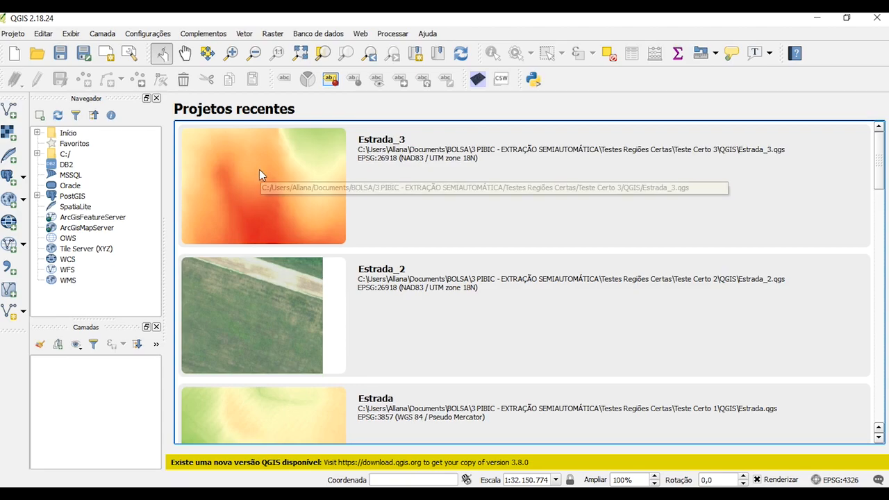
click(17, 57)
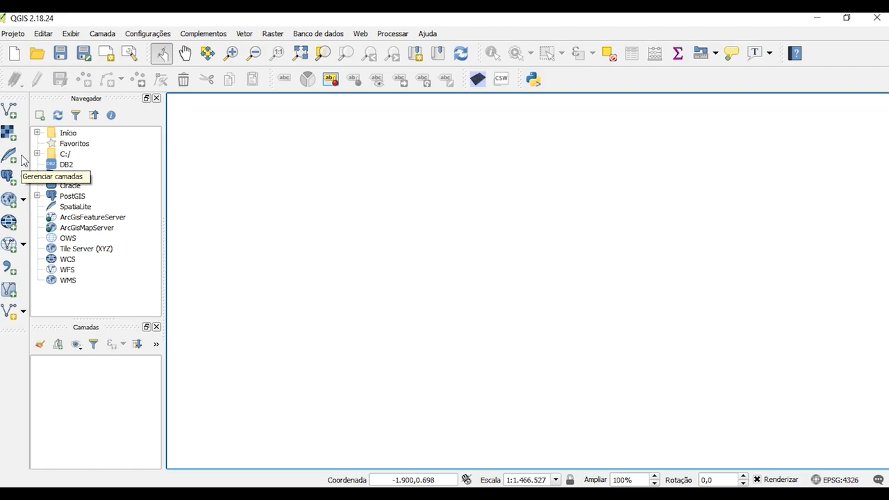
Look over the options for adding database layers, creating new layers, measuring lines, areas and angles, and running Python.
click(24, 177)
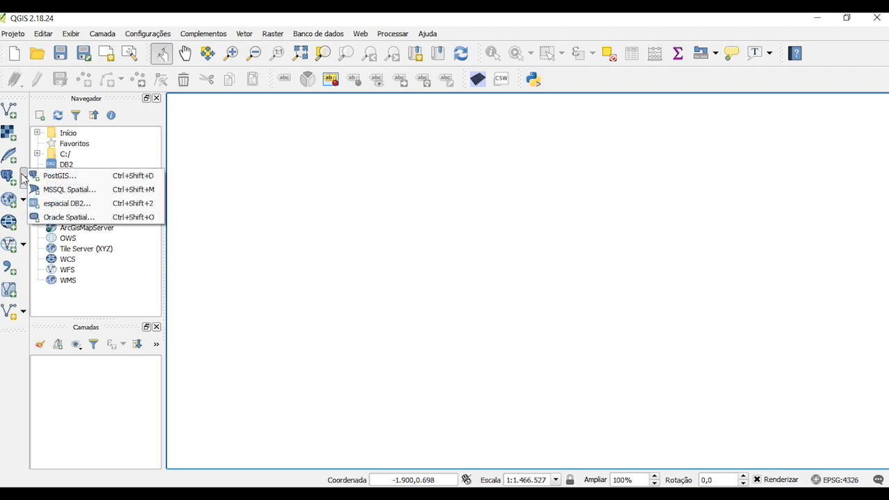
click(22, 177)
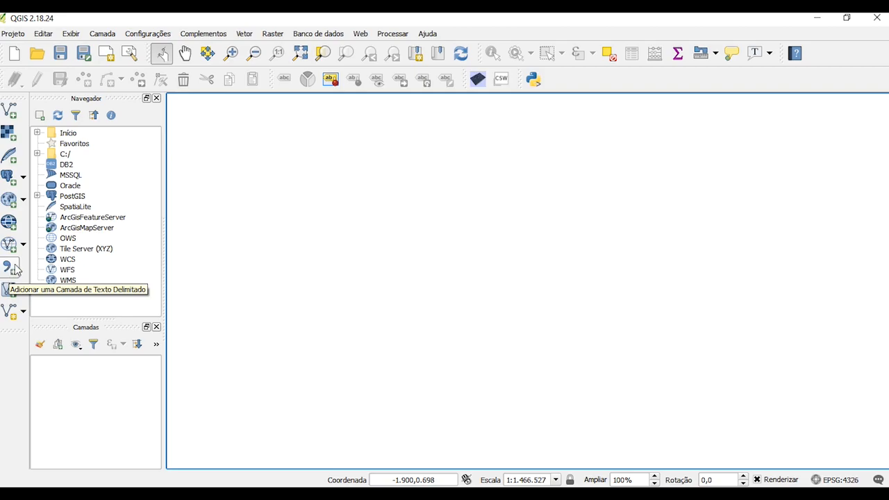
click(23, 311)
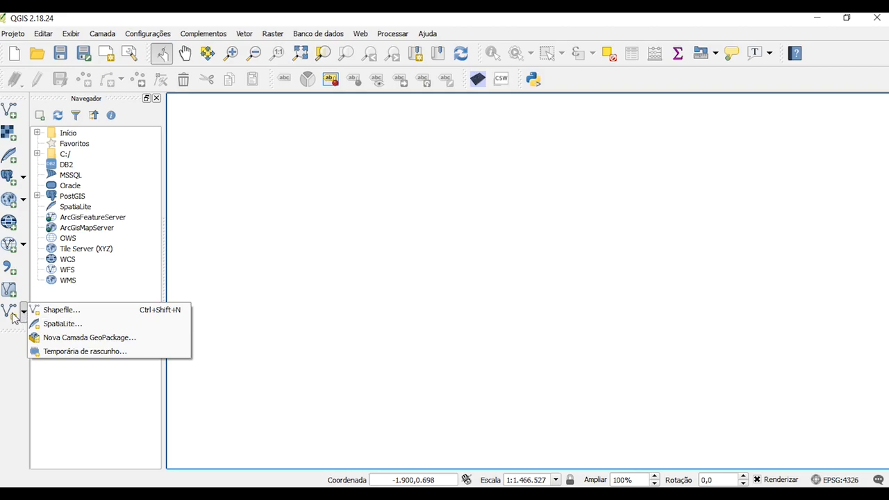
click(294, 202)
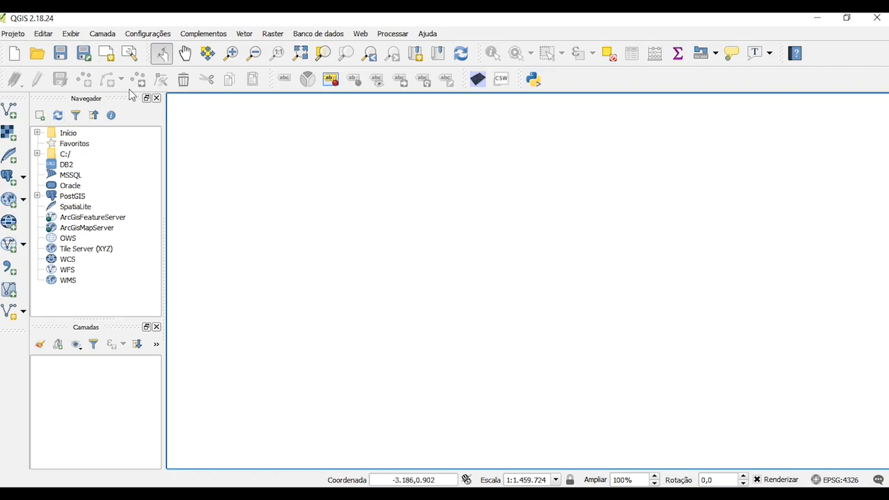
click(23, 312)
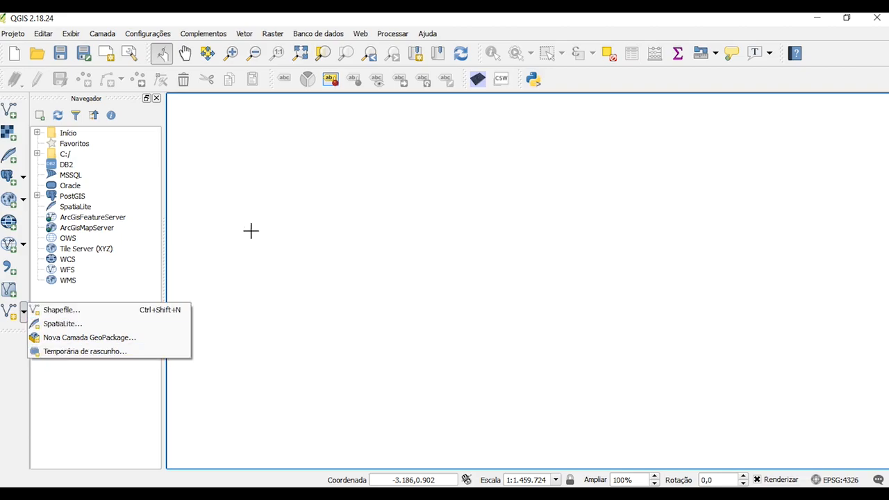
click(261, 277)
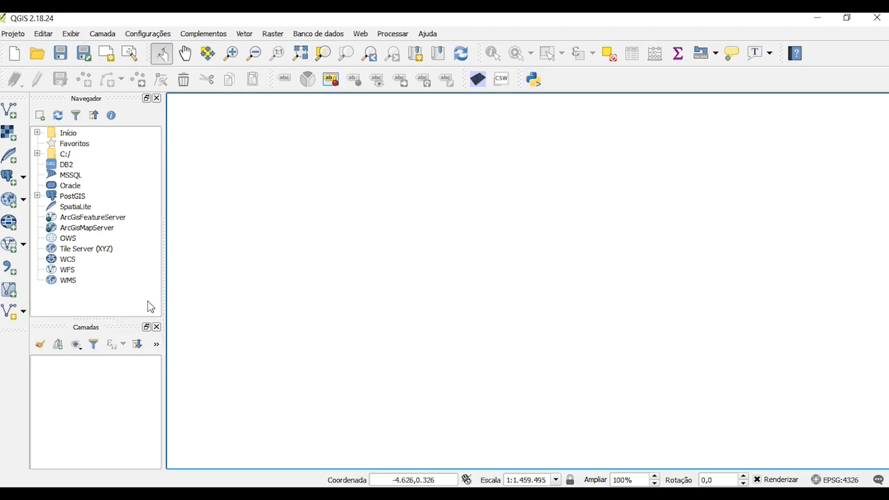
click(23, 314)
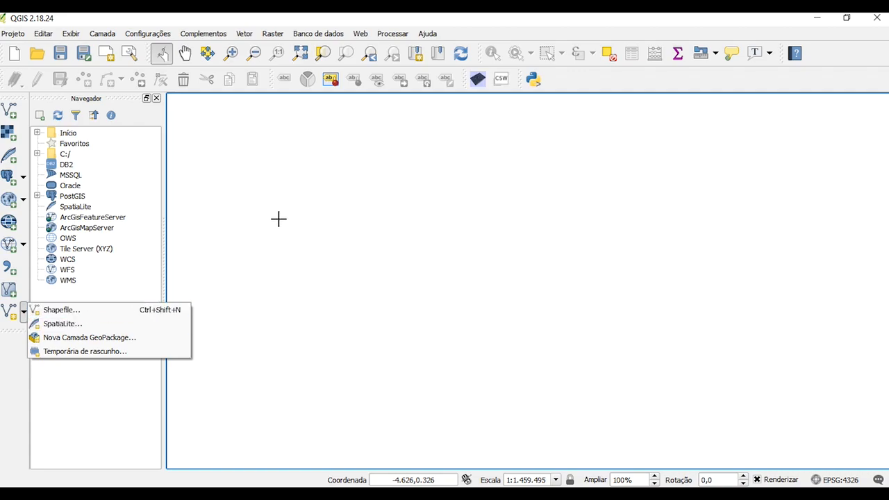
click(312, 201)
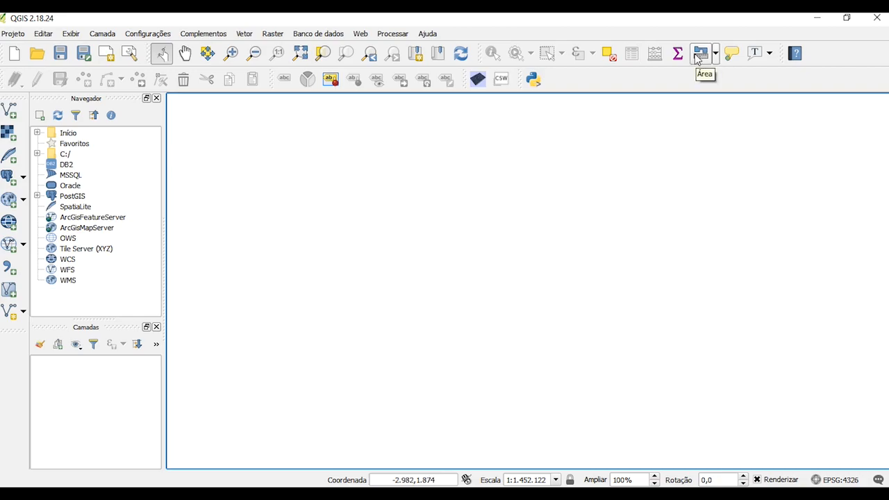
click(715, 54)
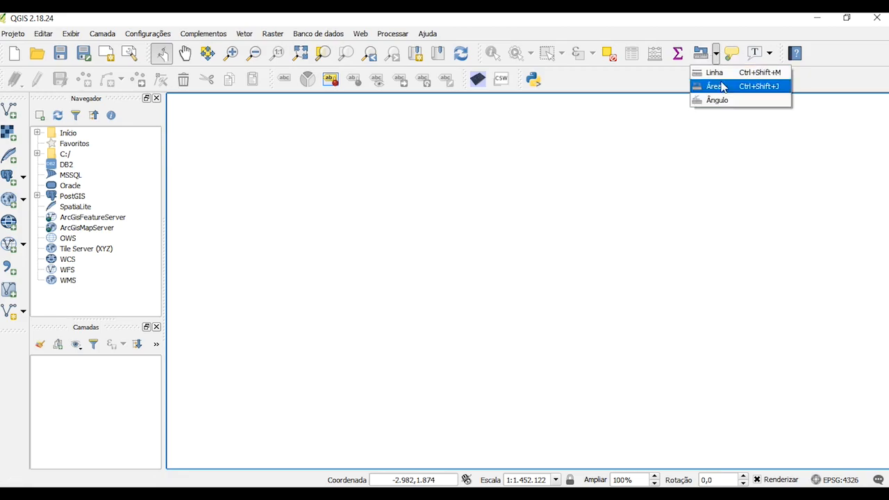
click(717, 57)
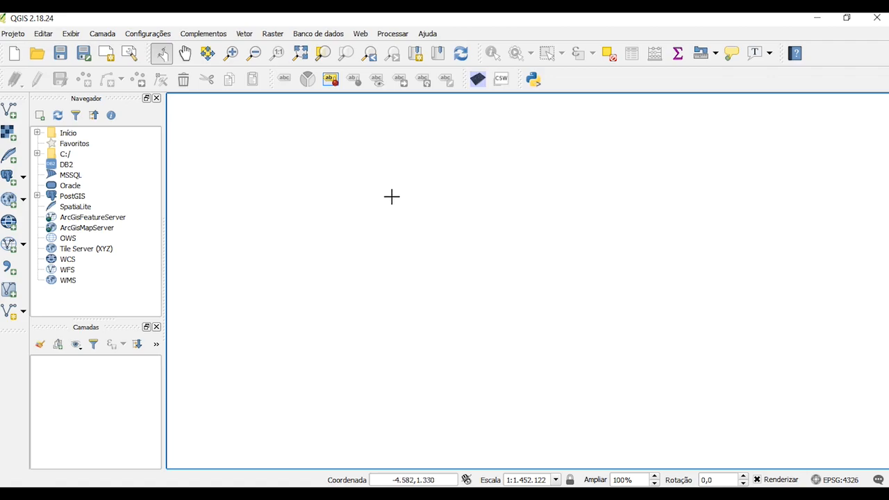
click(534, 80)
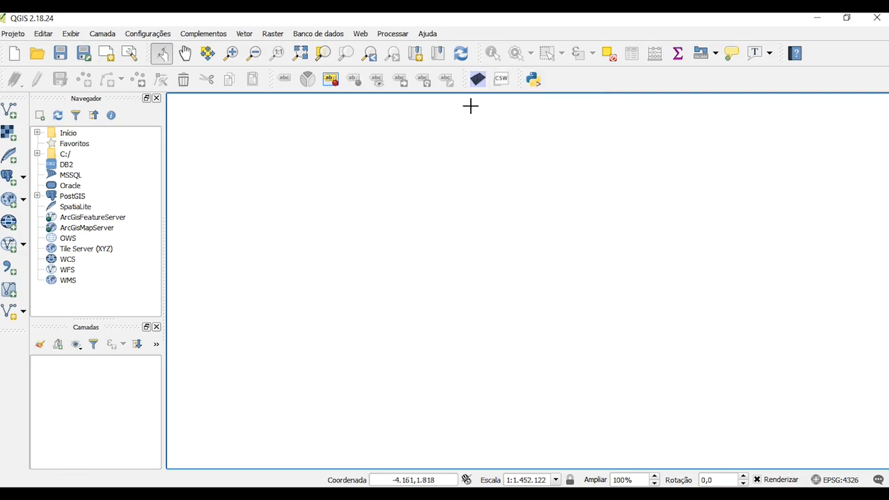
click(528, 86)
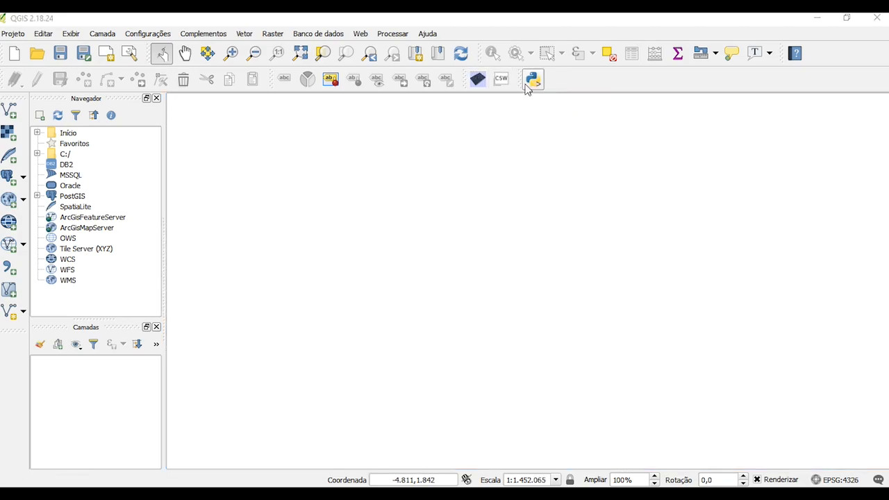
click(474, 87)
Set up a new shapefile layer of type Linha with System encoding and the coordinate system EPSG:31982 - SIRGAS 2000 / UTM zone 22S.
click(23, 312)
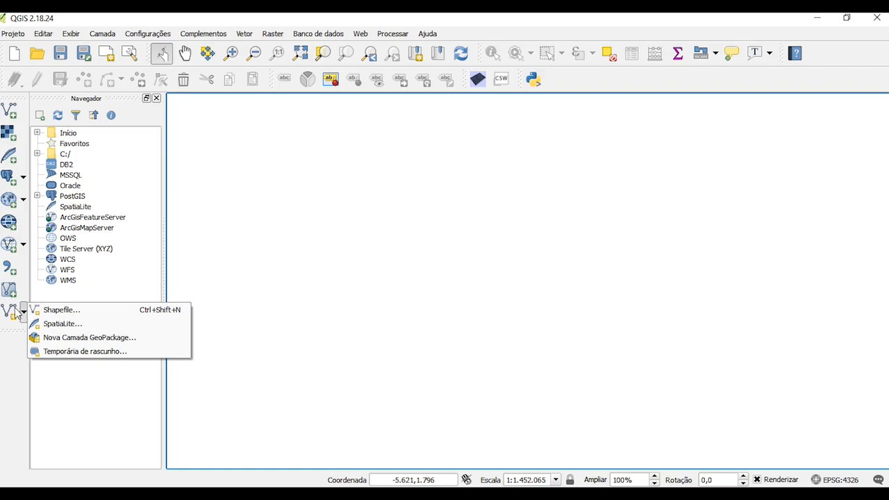
click(75, 310)
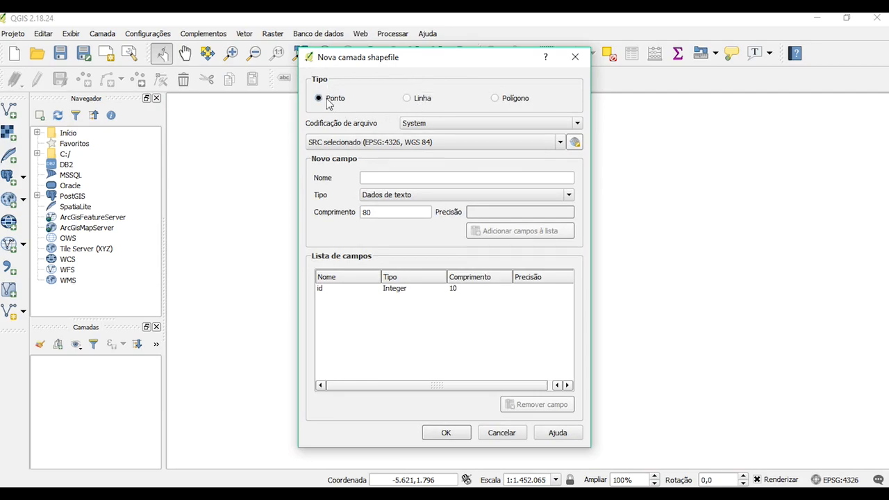
click(420, 101)
click(491, 98)
click(319, 98)
click(408, 101)
click(484, 123)
click(484, 123)
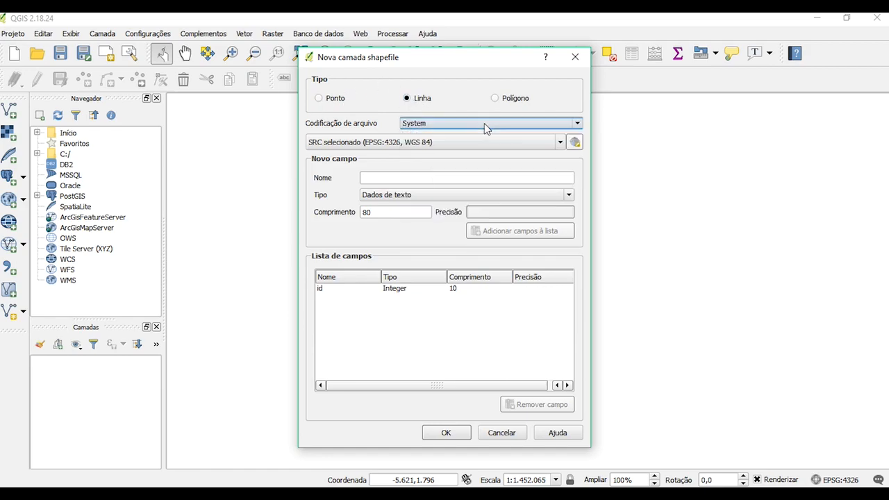
click(560, 144)
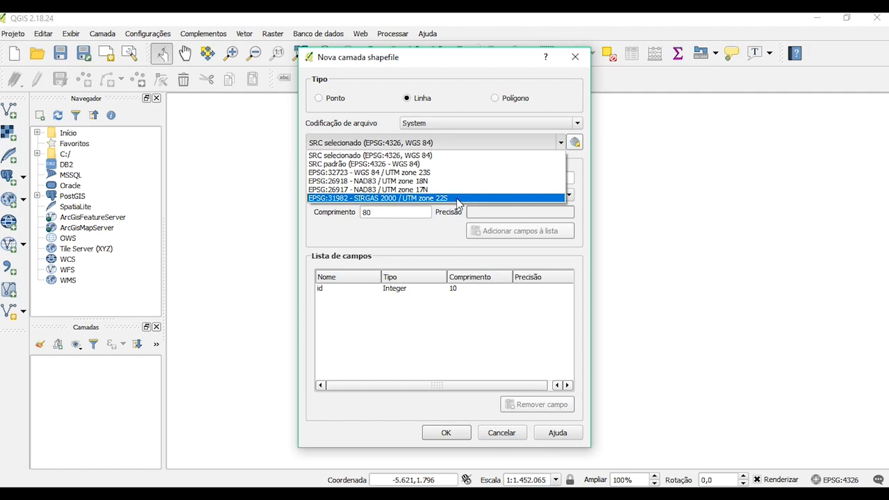
click(349, 198)
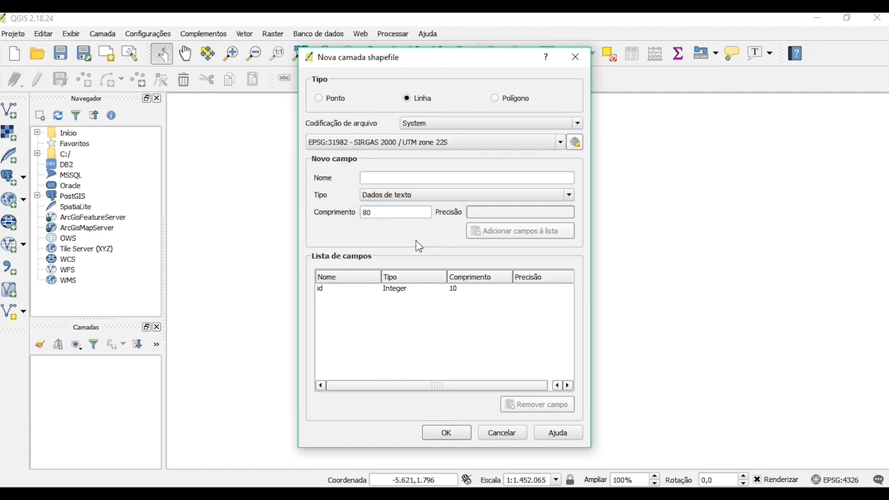
Enter Linha_1 as the new field's name and accept the shapefile layer's settings.
click(413, 177)
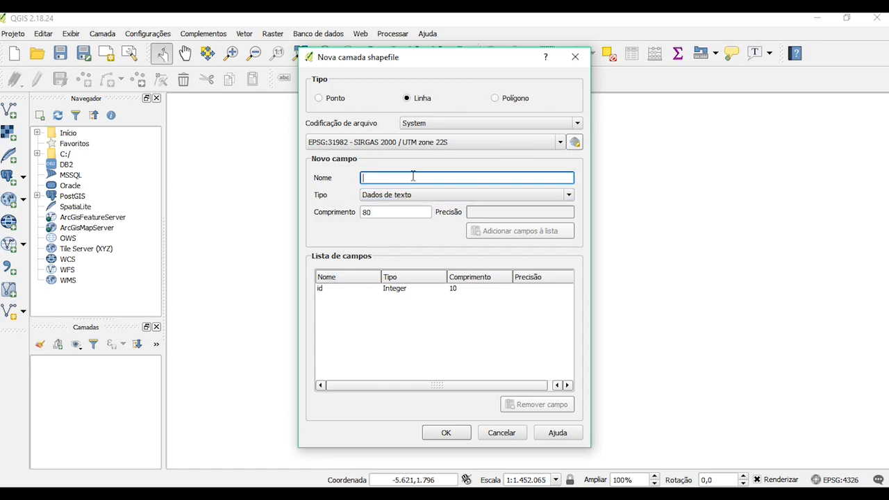
text(Linha)
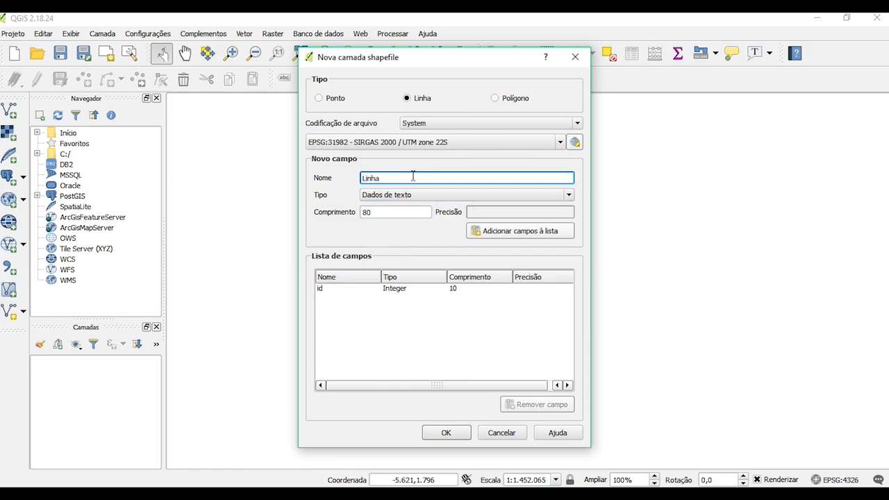
text(_1)
drag(390, 179, 348, 175)
click(370, 176)
click(385, 177)
key(BackSpace)
click(457, 433)
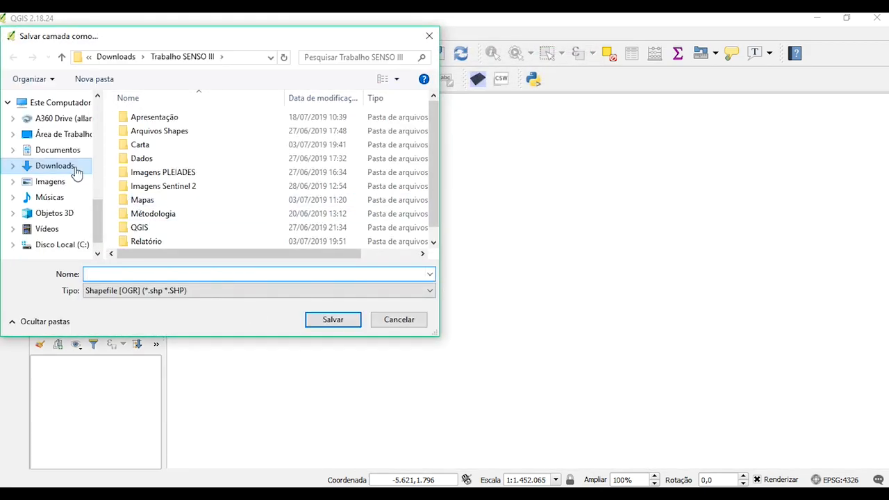
Browse to the 4. QGIS folder inside Curso Planta Topográfica com Drones on the desktop as the save location.
scroll(75, 171, up, 10)
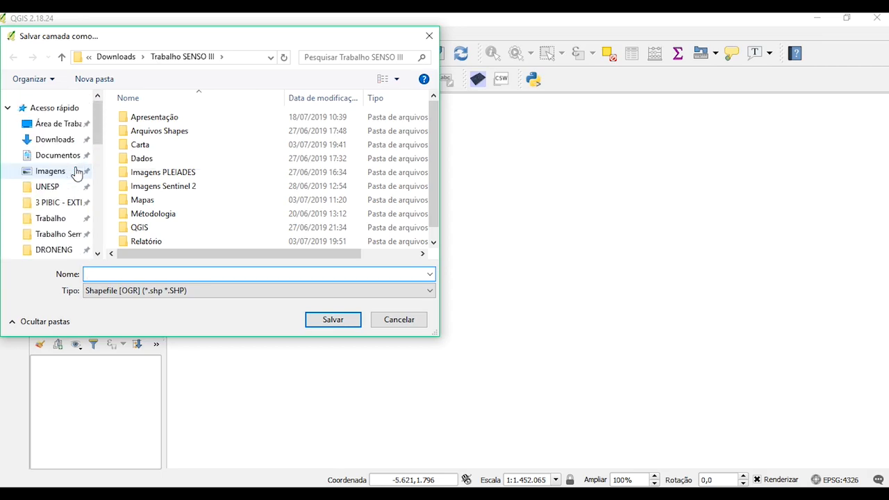
click(48, 125)
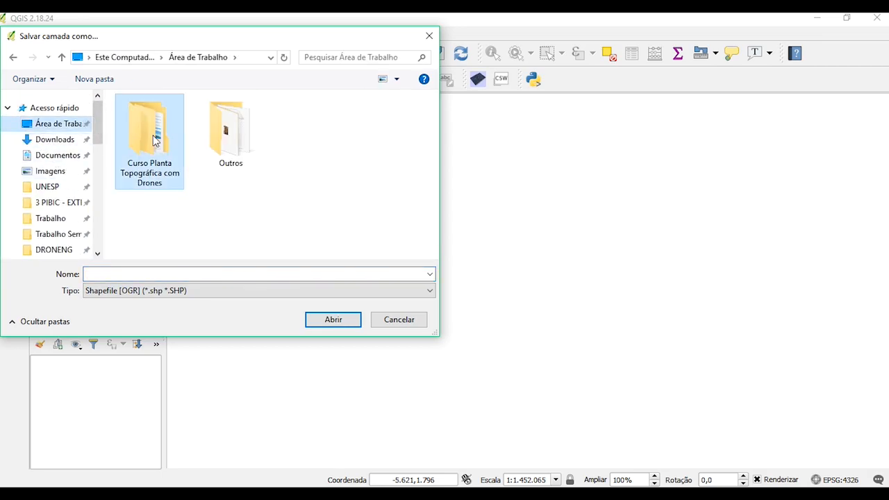
double_click(132, 138)
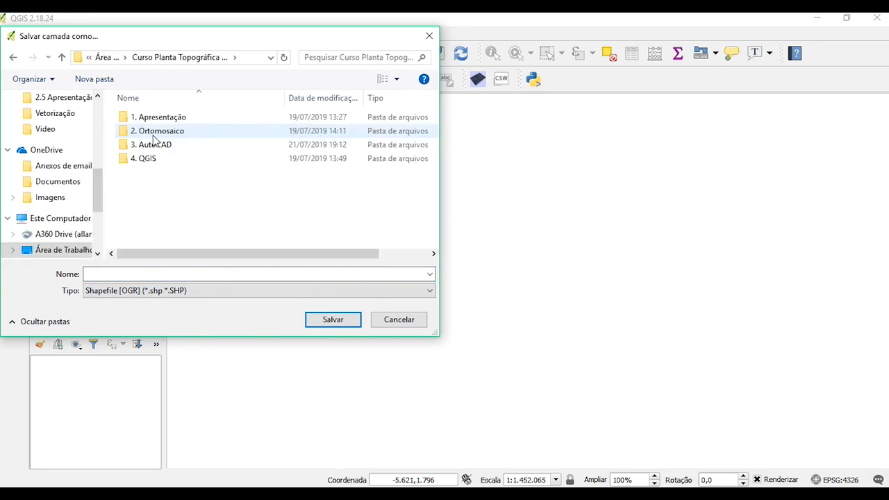
double_click(208, 158)
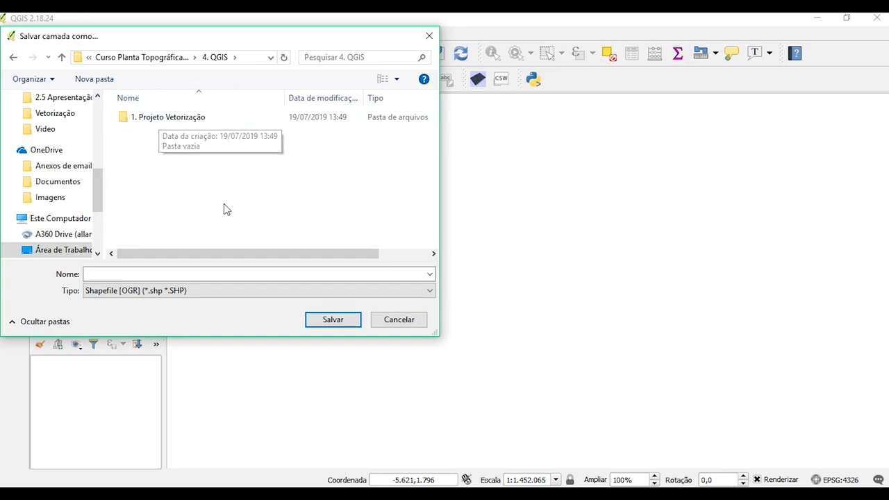
Create a folder named 2. Shapefile inside the 4. QGIS folder.
right_click(139, 129)
mouse_move(280, 285)
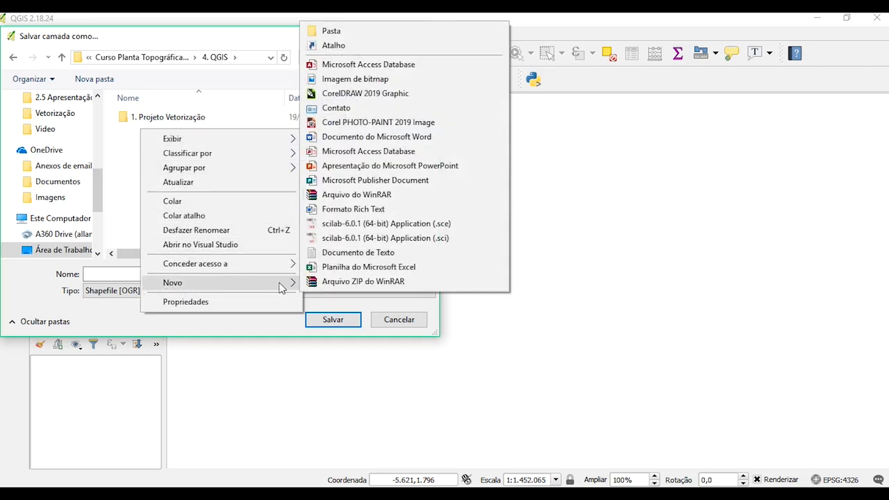
click(384, 32)
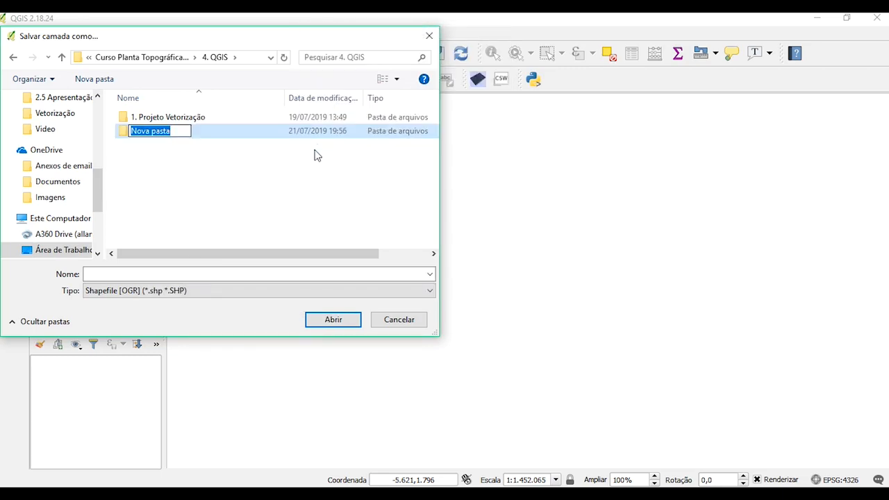
text(2. Shap)
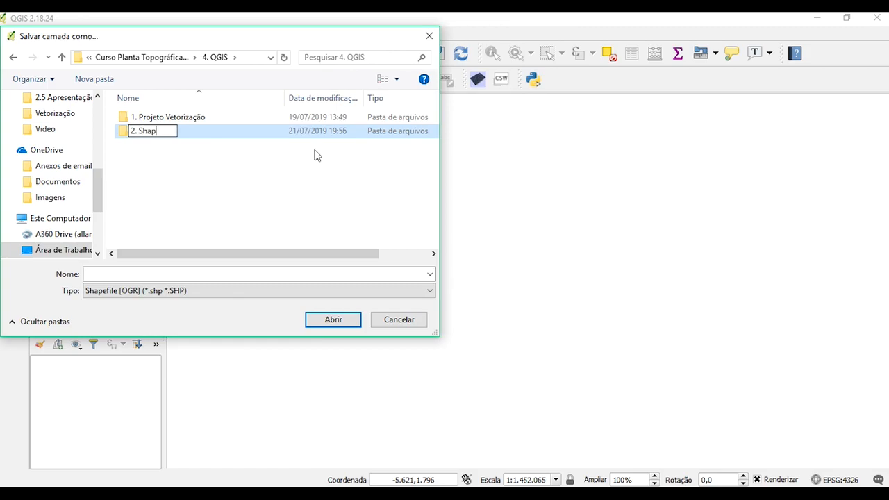
key(BackSpace)
key(BackSpace)
text(apefile)
click(197, 149)
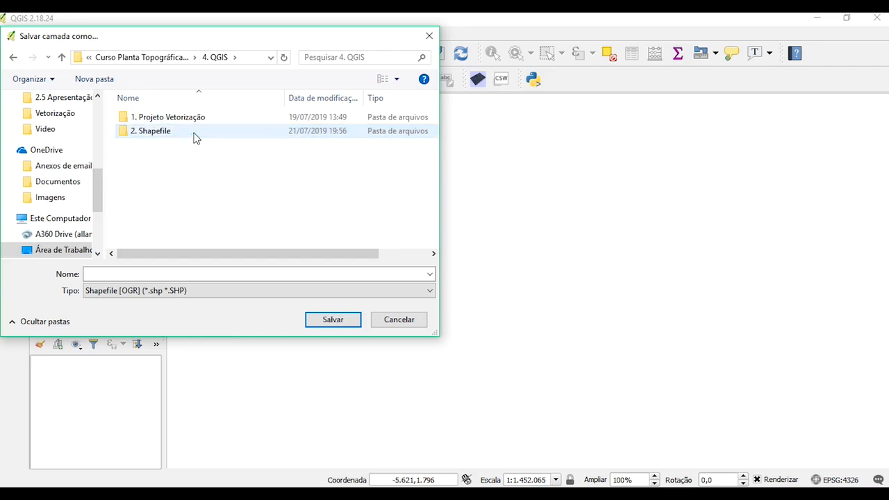
Save the new line shapefile as Linha_1 in the 2. Shapefile folder.
double_click(195, 135)
click(280, 274)
text(Linha_1)
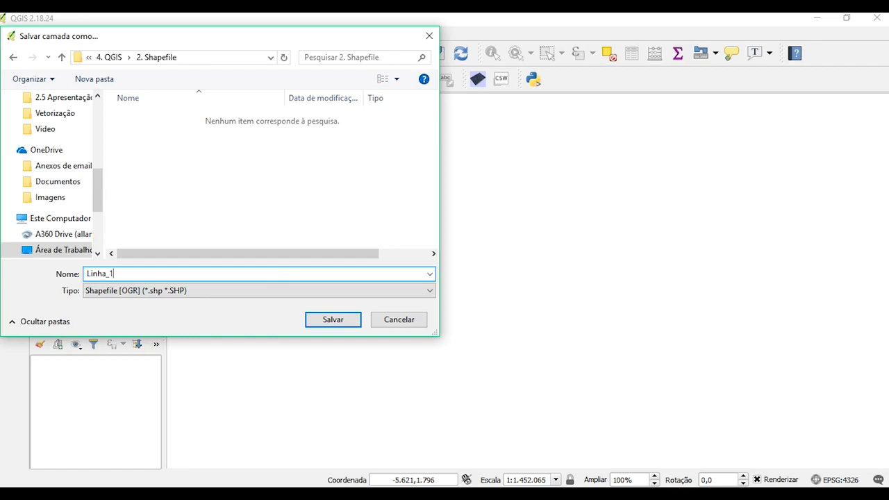
click(331, 321)
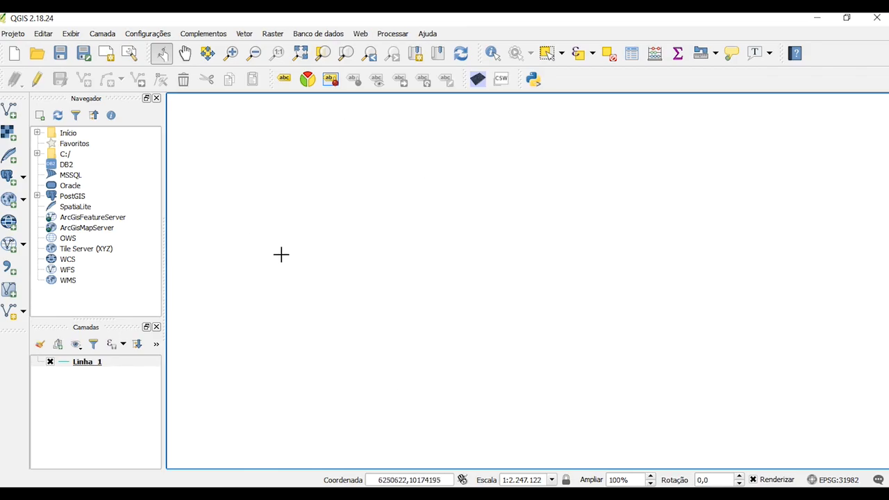
Select the Linha_1 layer and enable editing on it.
click(68, 366)
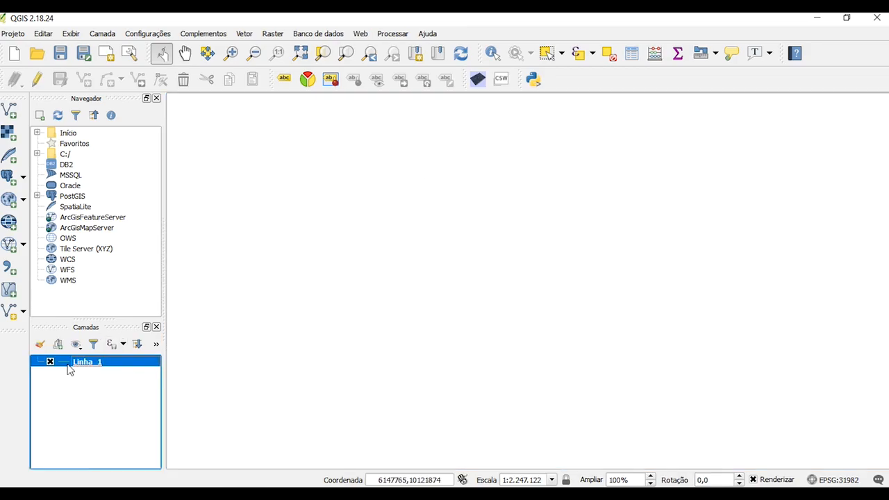
click(108, 373)
click(64, 362)
click(102, 417)
click(95, 362)
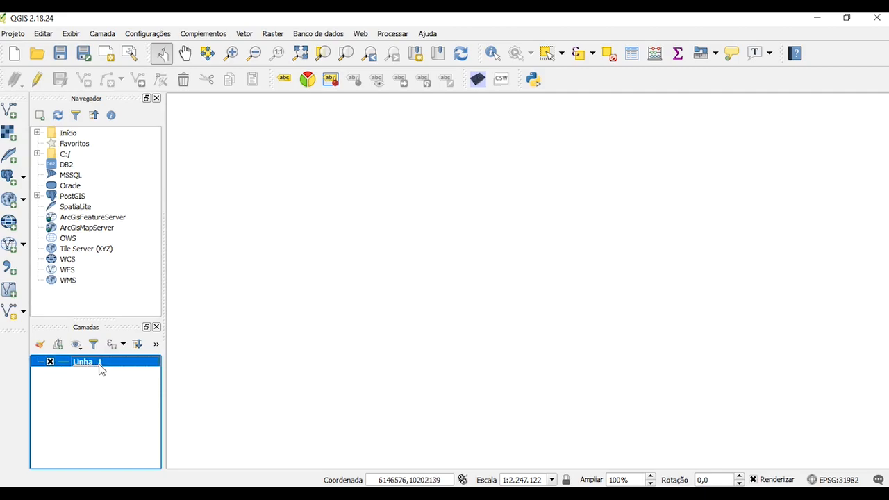
click(37, 80)
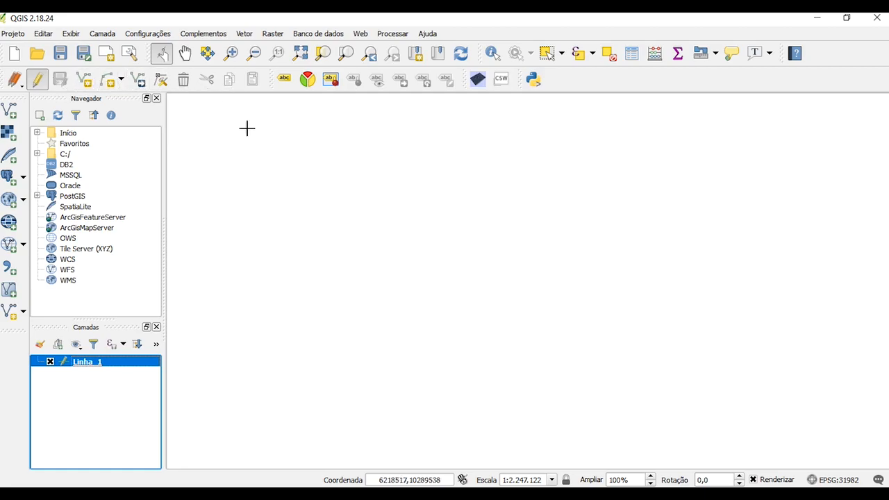
Digitize a closed, roughly rectangular four-sided line feature in the Linha_1 layer and give it id 100.
click(83, 81)
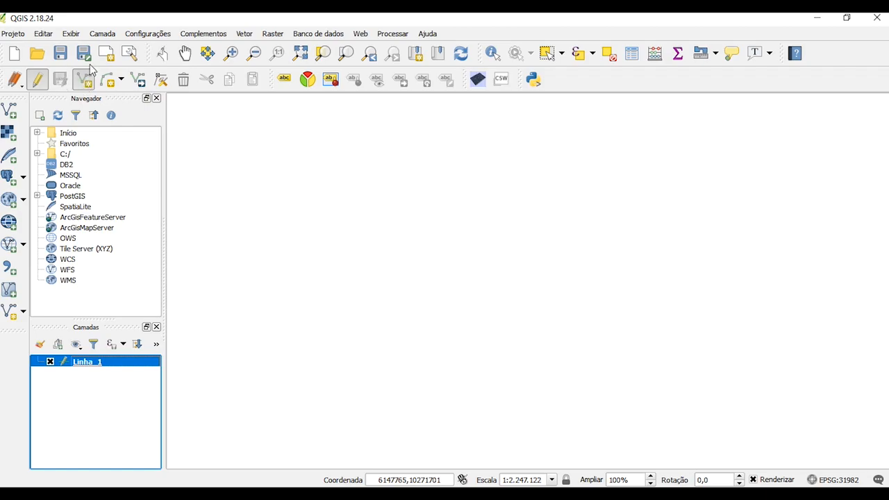
click(244, 149)
click(412, 152)
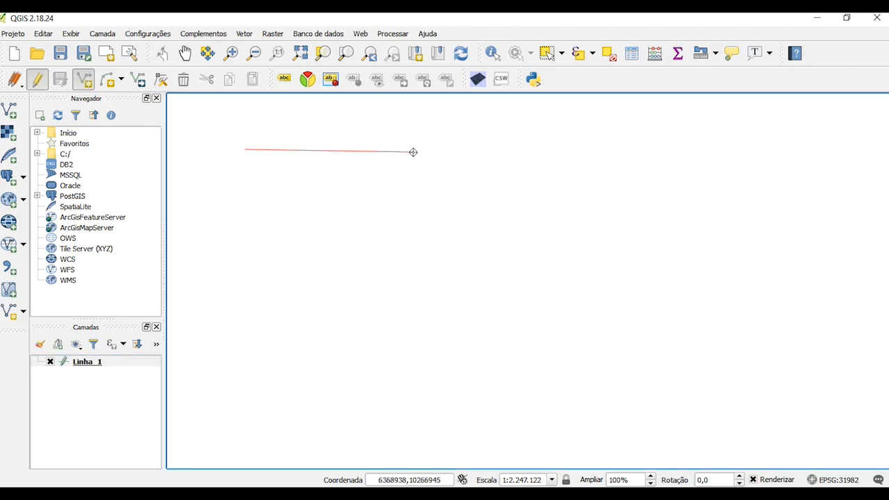
click(408, 227)
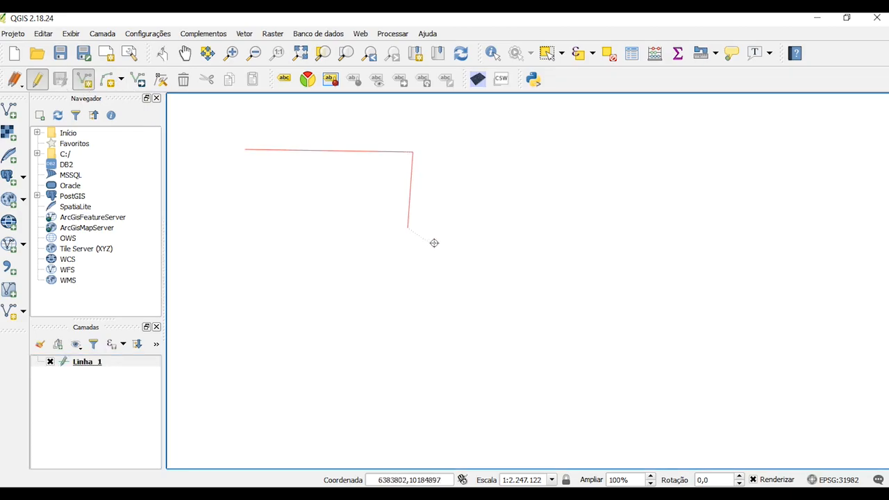
click(242, 221)
click(245, 150)
right_click(316, 202)
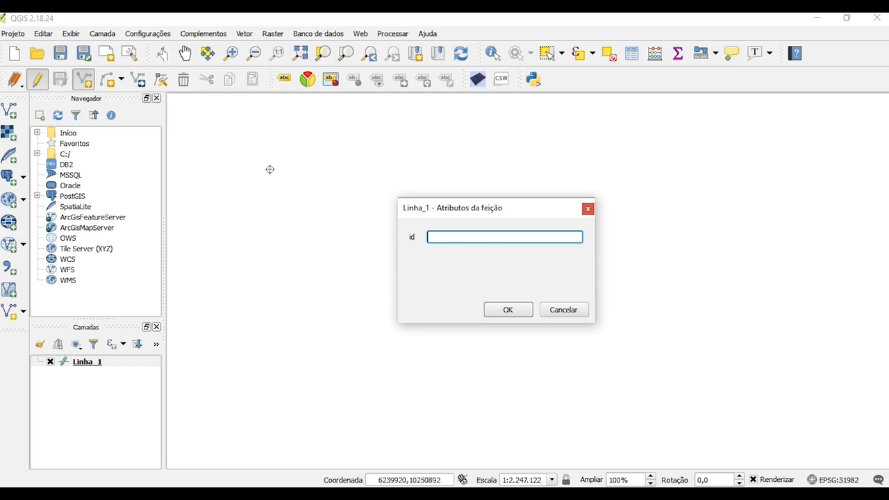
drag(463, 215, 411, 216)
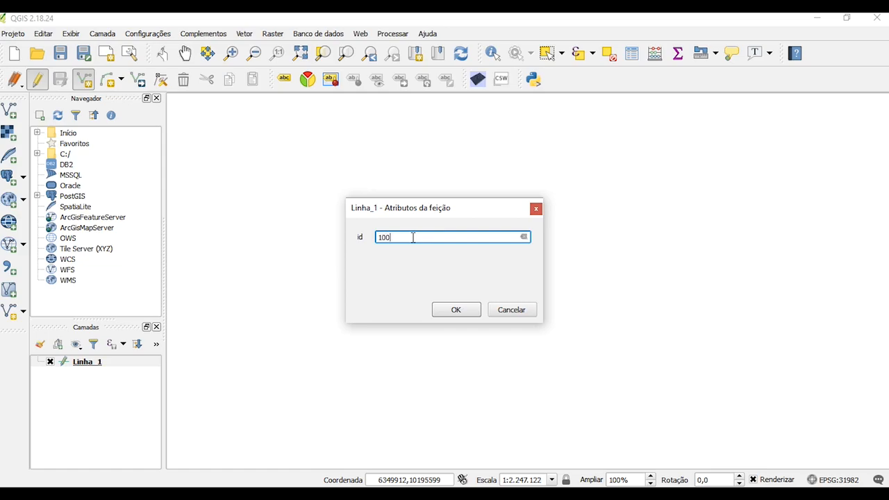
click(453, 312)
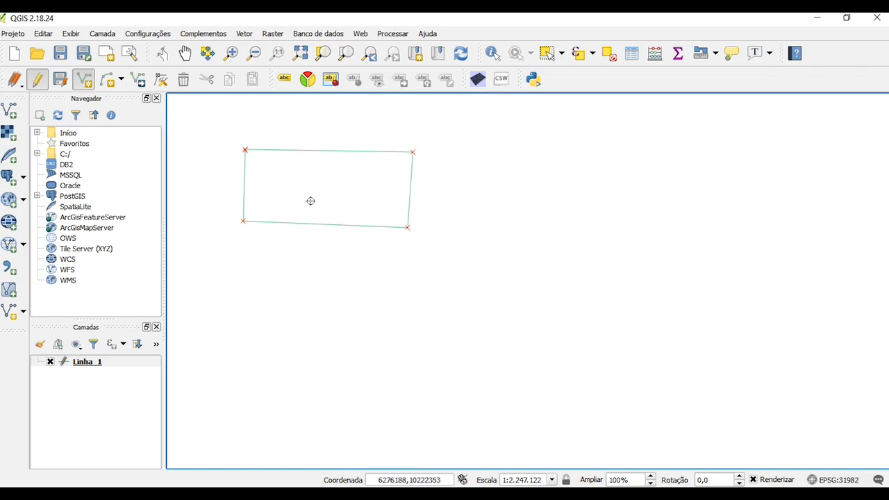
Start another line below the rectangle with two straight segments and continue it with circular string curves.
click(318, 244)
click(321, 311)
click(432, 313)
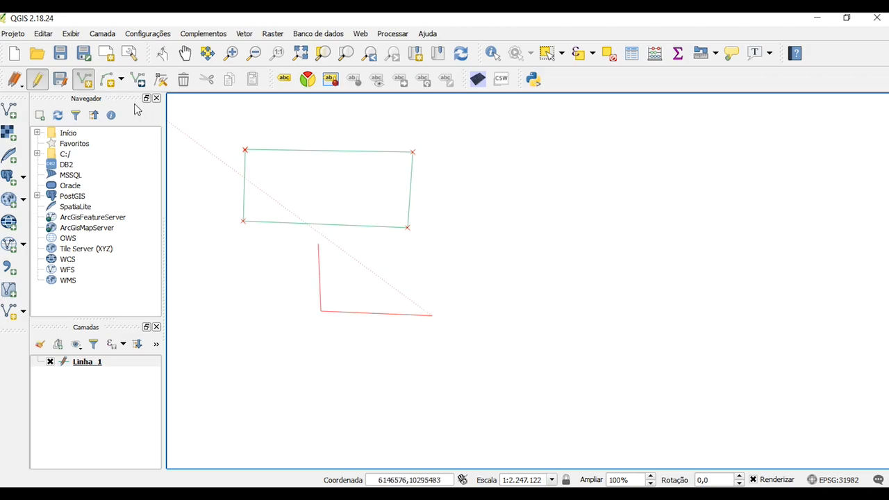
click(120, 82)
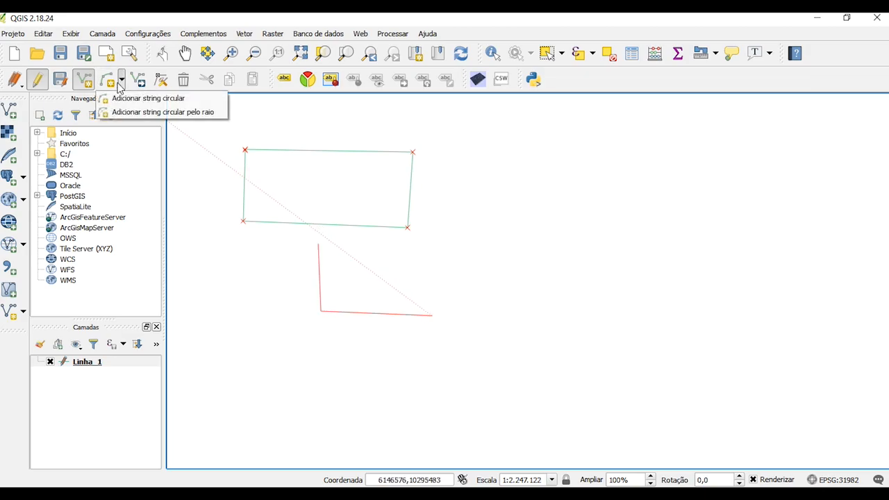
click(146, 98)
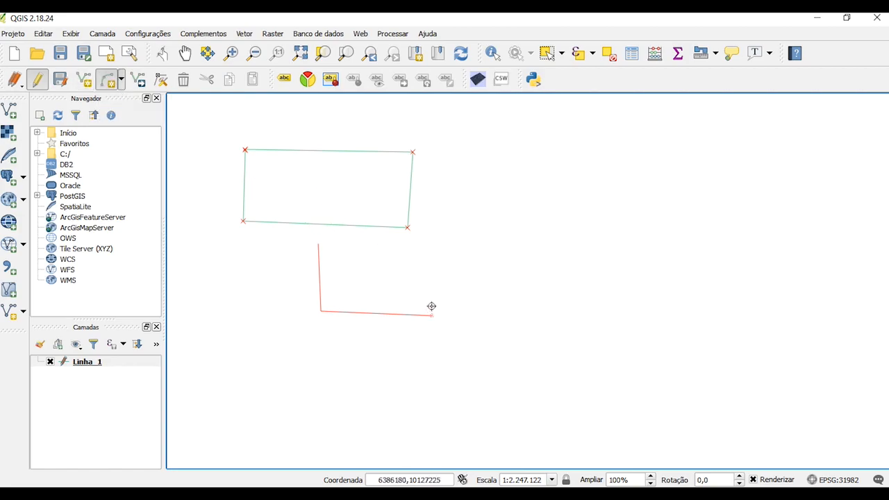
click(458, 248)
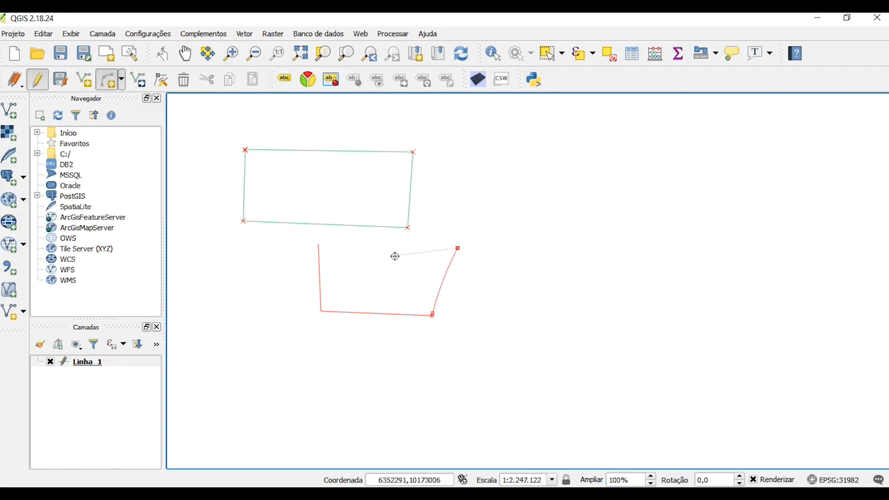
click(487, 236)
click(501, 284)
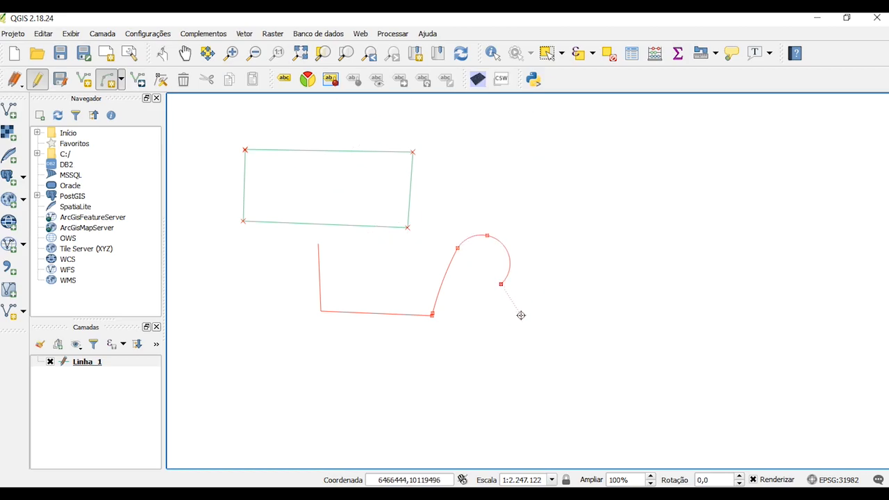
Extend the curved line with straight segments back toward its starting point and discard the feature.
click(84, 79)
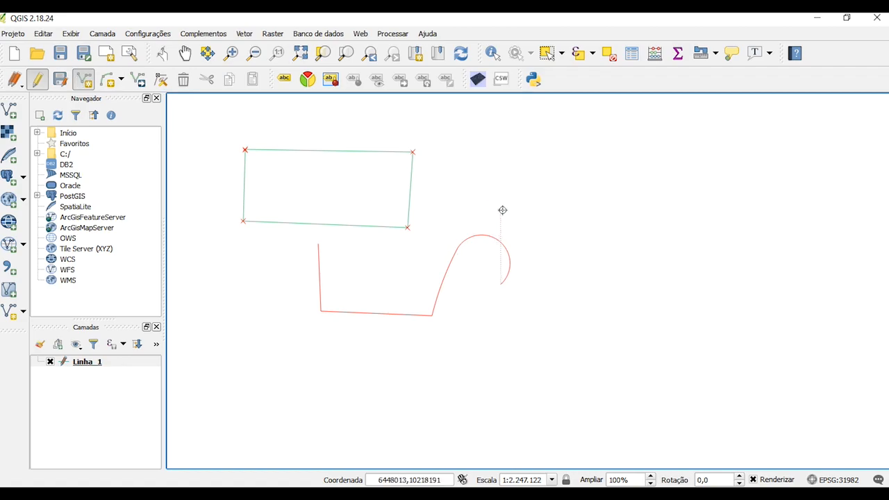
click(542, 267)
click(512, 209)
click(414, 239)
click(319, 245)
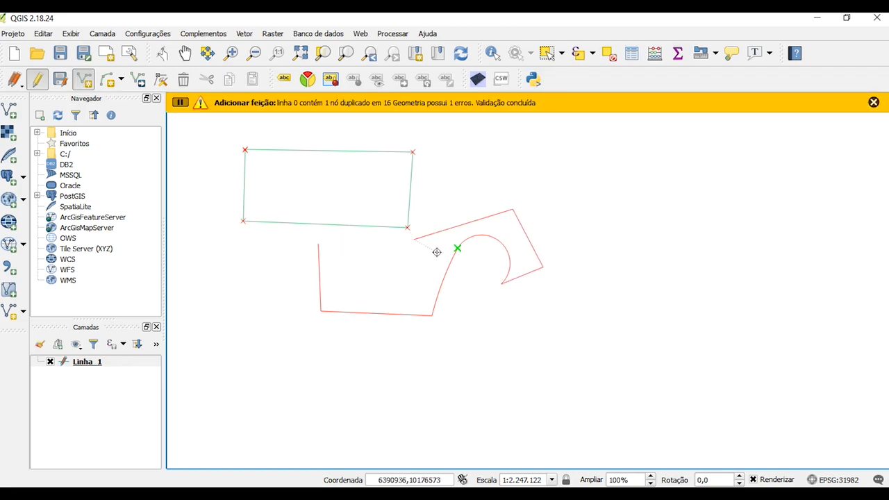
right_click(382, 254)
click(503, 314)
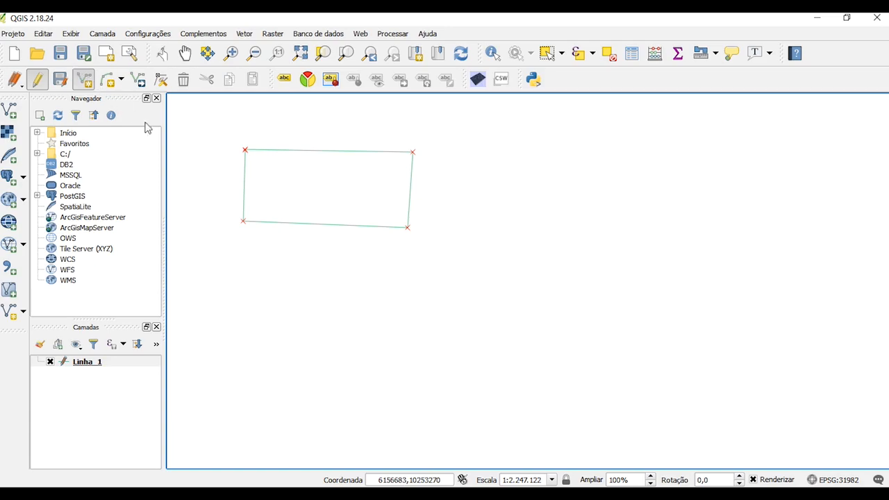
Digitize a second closed, roughly rectangular line feature below the first one and give it id 101.
click(236, 255)
click(366, 306)
click(365, 258)
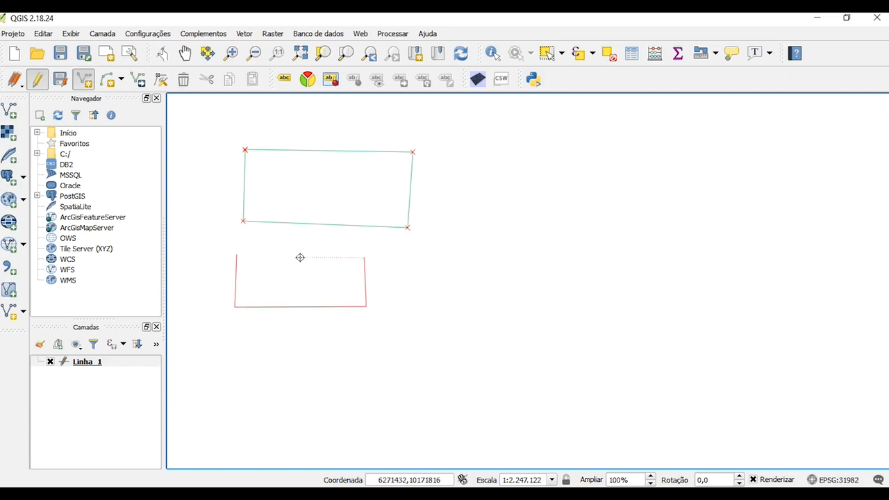
click(234, 257)
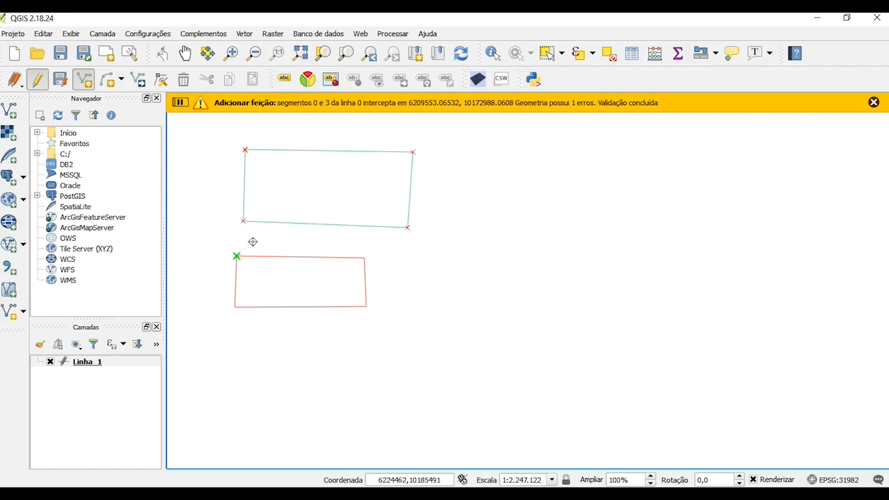
scroll(235, 256, up, 6)
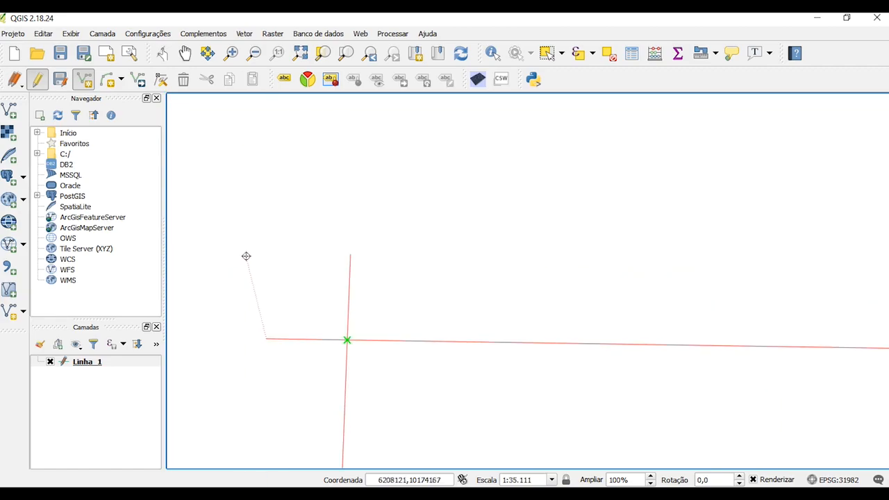
scroll(347, 339, down, 5)
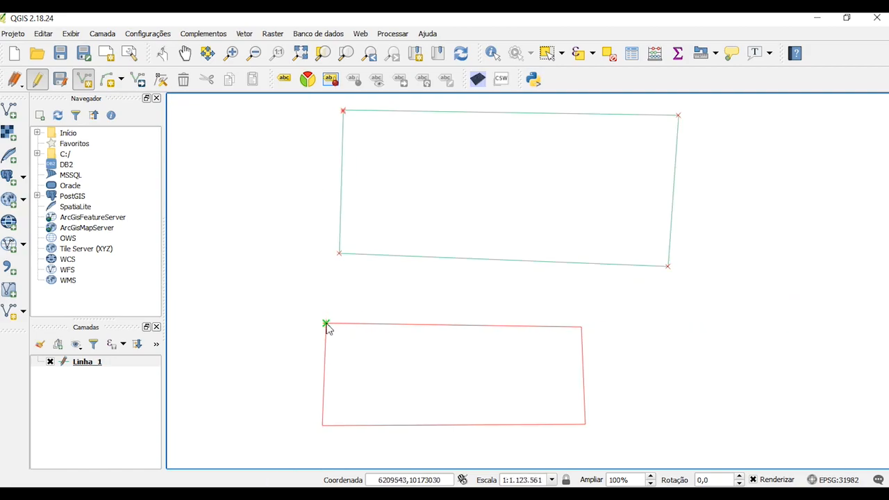
drag(462, 349, 387, 303)
right_click(437, 342)
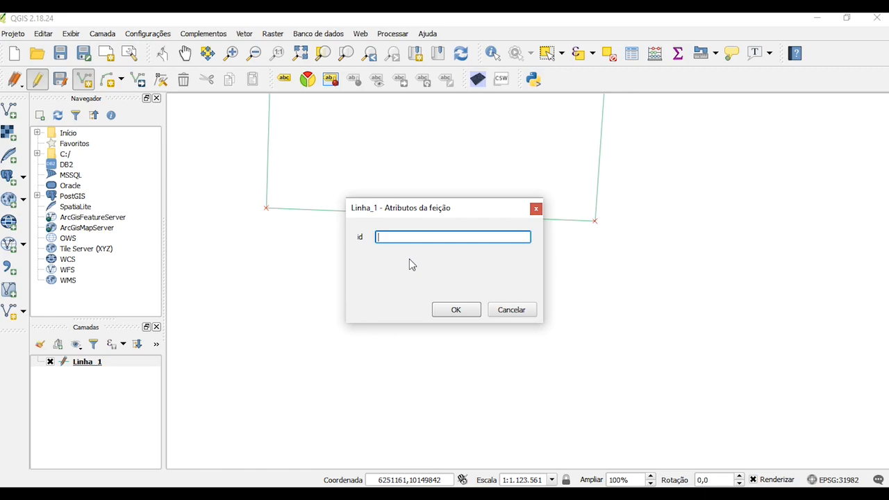
text(101)
click(456, 310)
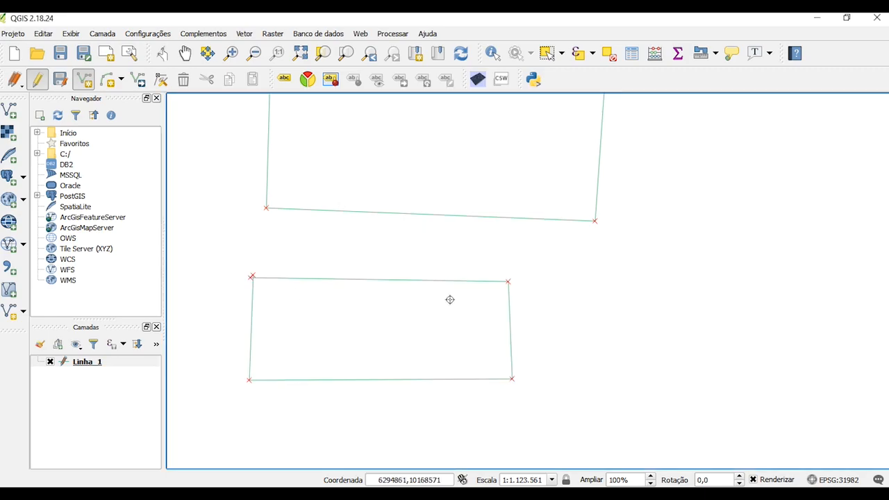
Add two vertices with the node tool to the right side of the upper rectangle and move them outward.
drag(408, 269, 399, 320)
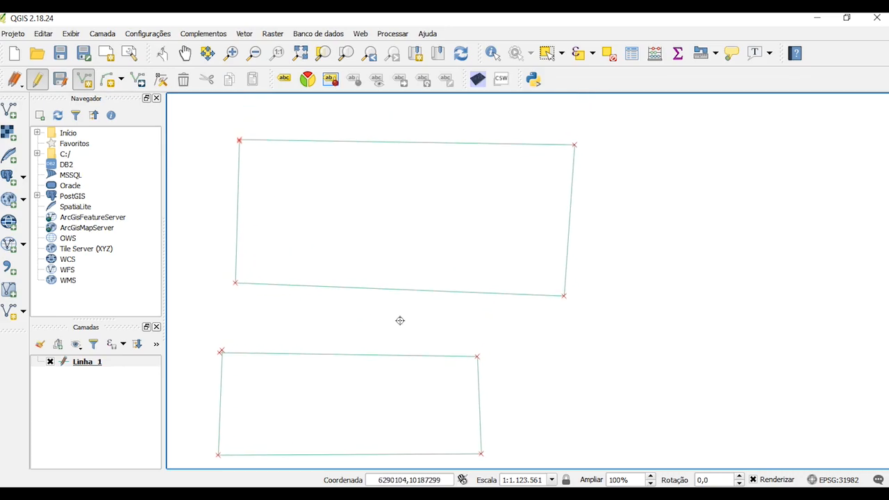
click(161, 82)
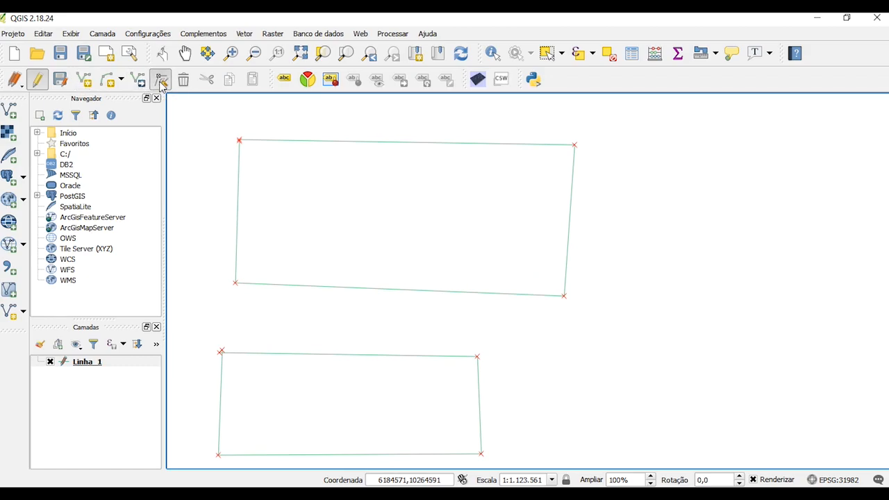
click(571, 177)
double_click(572, 189)
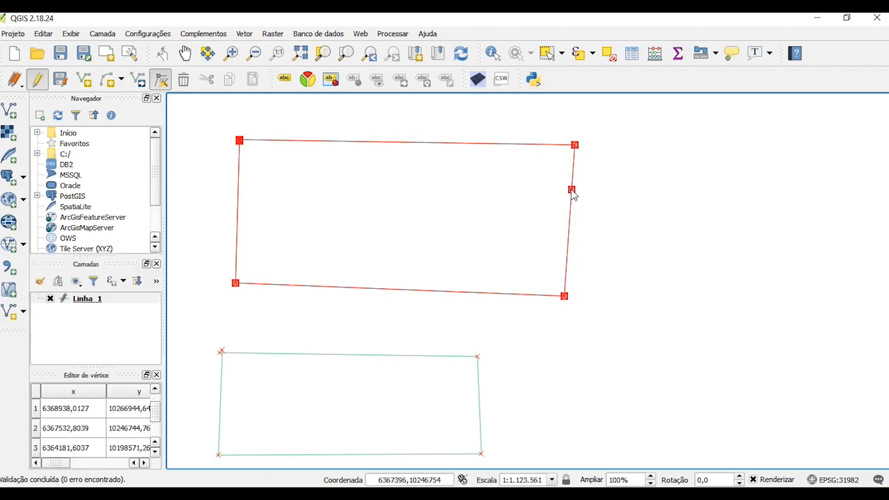
drag(572, 189, 630, 189)
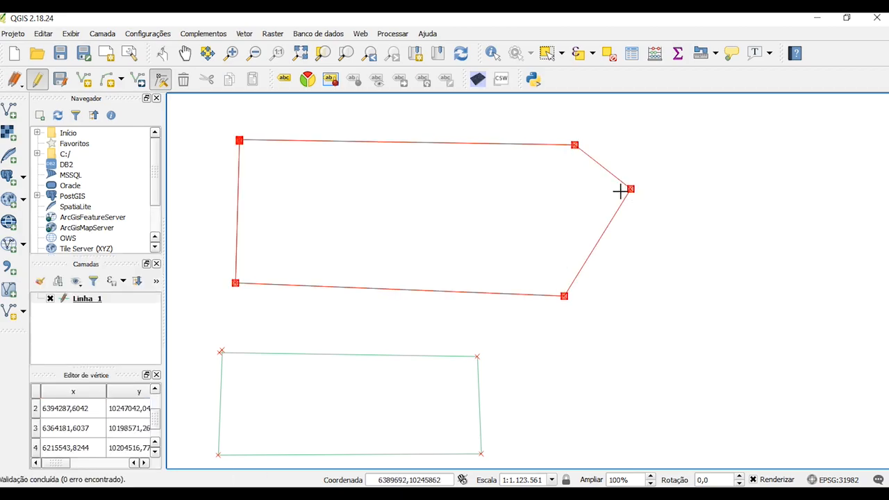
double_click(595, 244)
drag(596, 244, 645, 275)
Delete the upper shape's original lower-right corner vertex and the upper of the two added vertices.
click(564, 296)
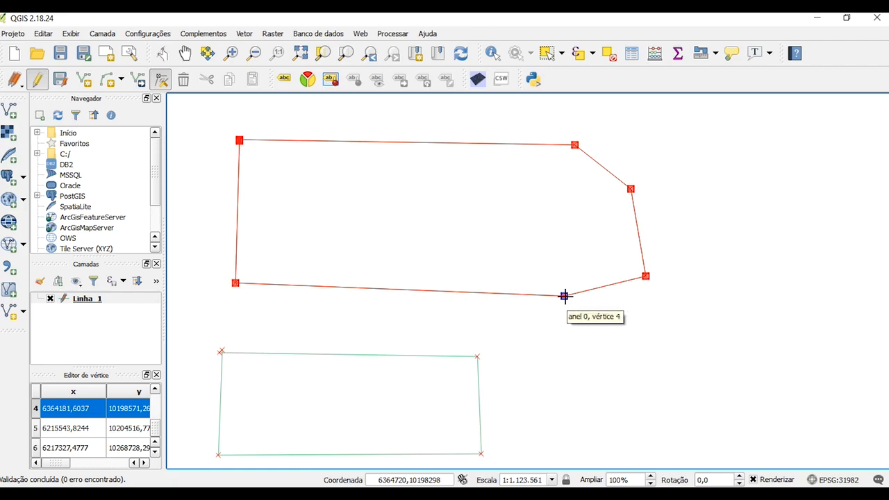
key(Delete)
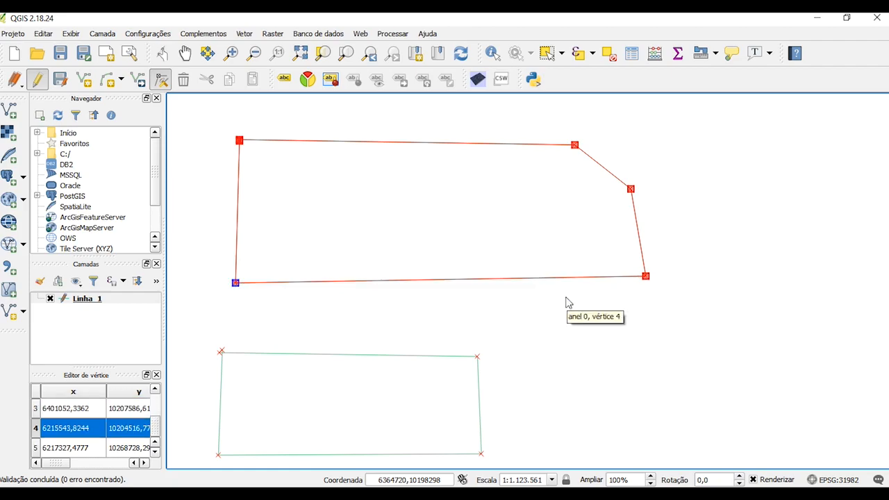
click(631, 189)
key(Delete)
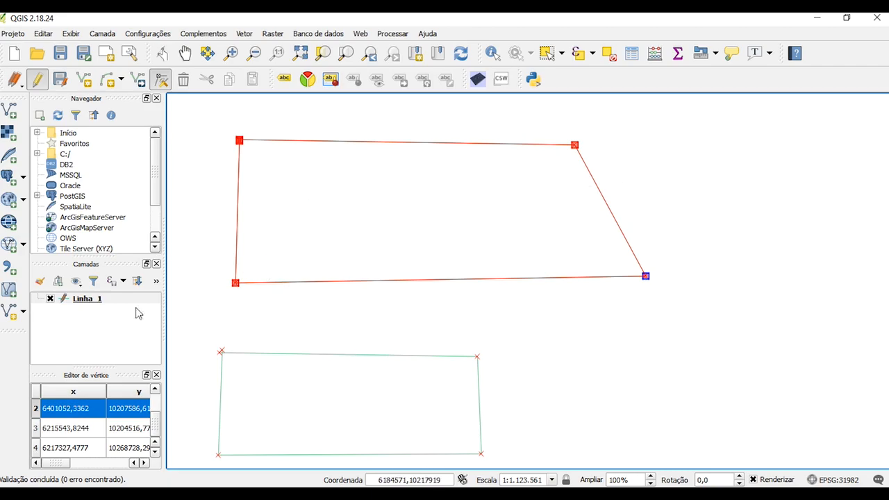
Examine the x and y coordinates of the upper shape's vertices in the vertex editor, including its upper-right corner.
click(131, 415)
scroll(121, 434, up, 1)
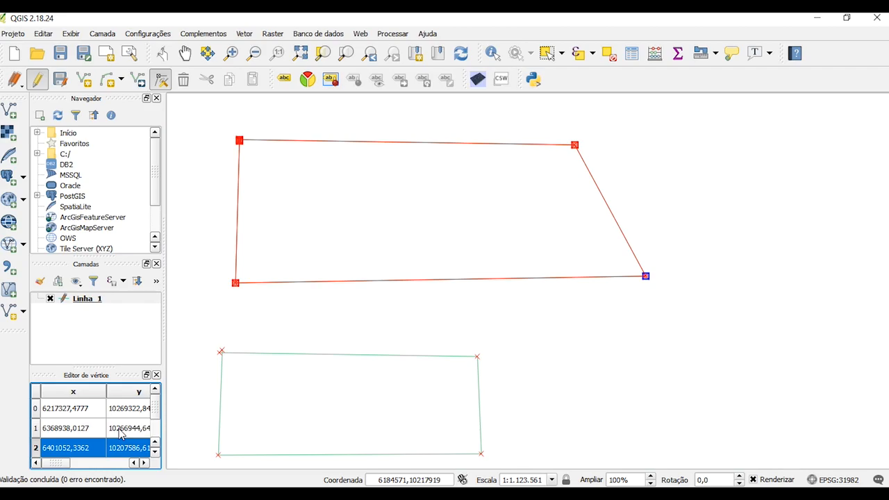
scroll(122, 434, down, 1)
mouse_move(64, 464)
mouse_down()
mouse_move(122, 466)
mouse_move(58, 466)
mouse_up()
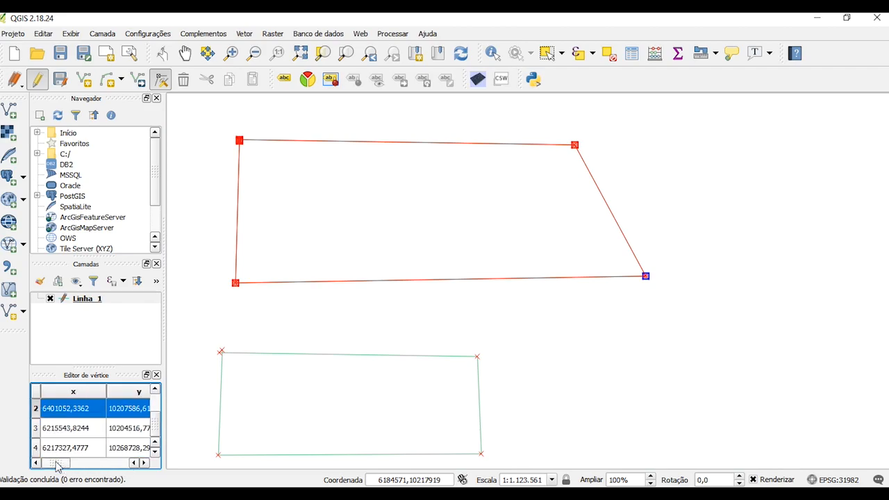
scroll(264, 247, up, 1)
scroll(264, 247, down, 1)
click(575, 144)
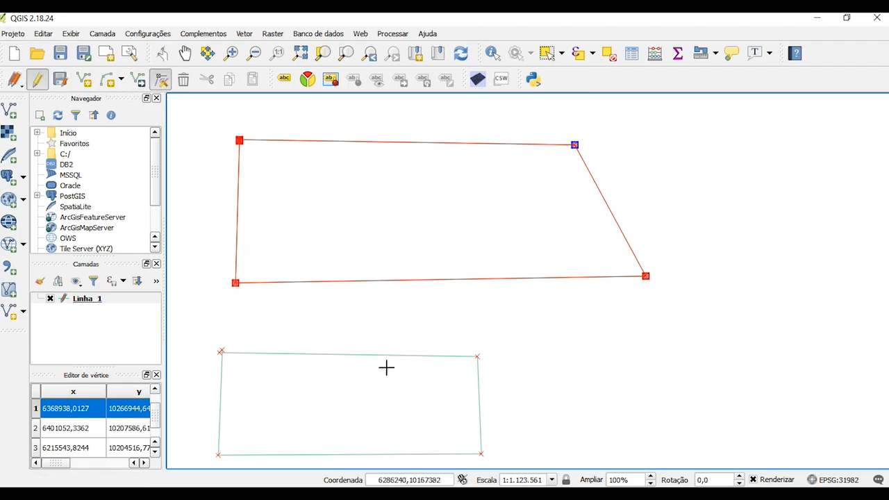
Stop editing Linha_1 while saving its changes, and turn editing back on for the layer.
click(37, 80)
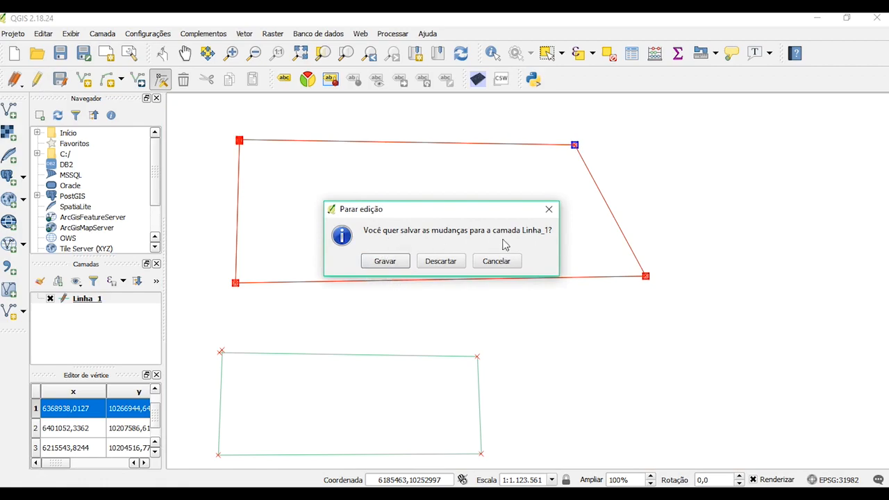
click(384, 261)
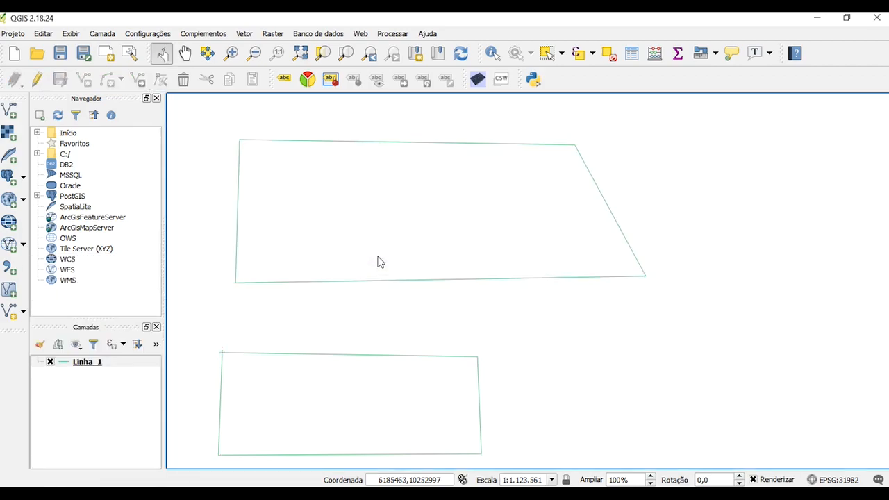
click(413, 281)
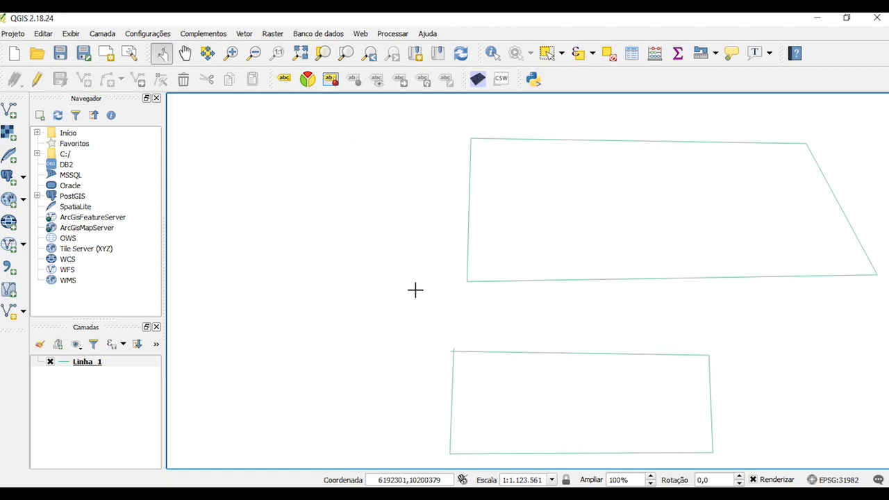
drag(535, 276, 276, 250)
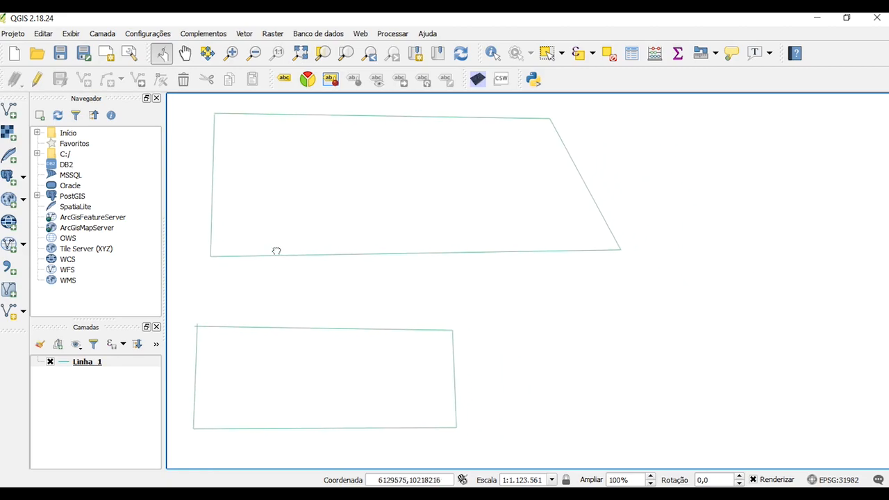
click(34, 80)
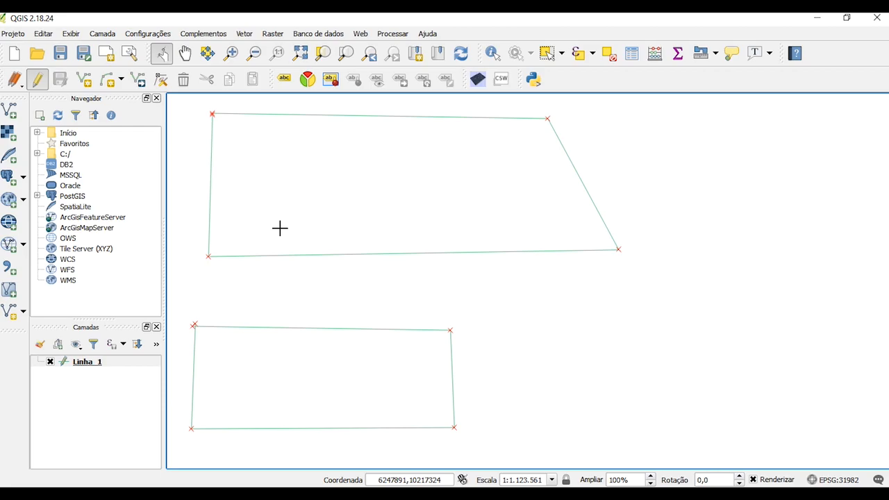
click(102, 35)
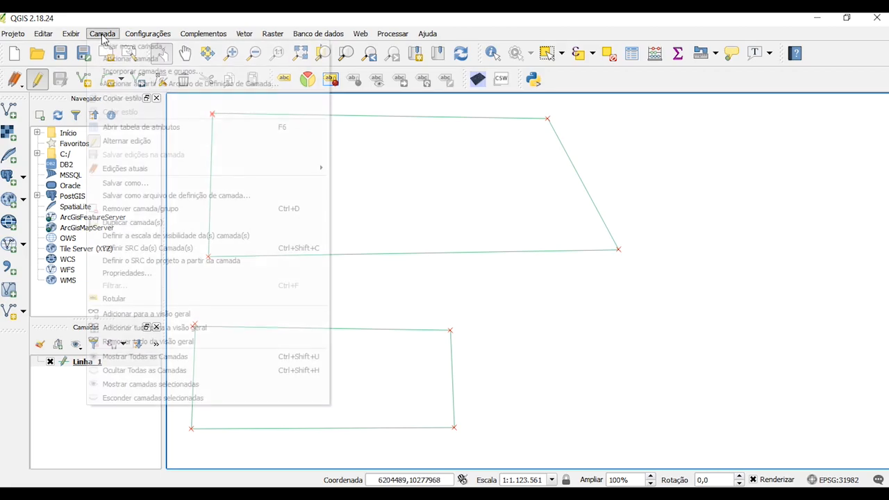
mouse_move(126, 39)
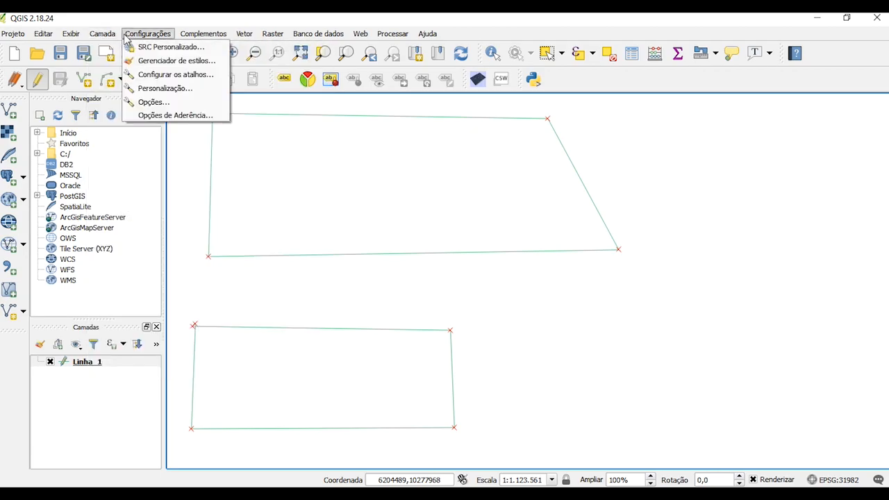
click(167, 117)
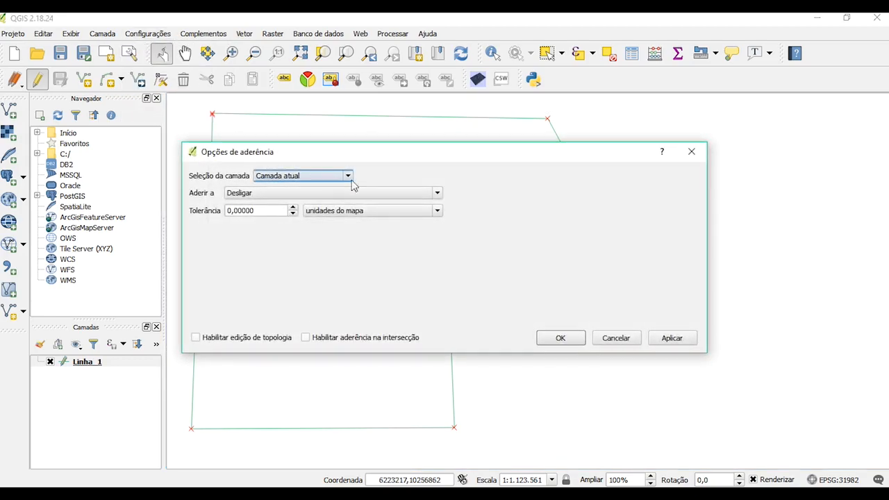
drag(363, 154, 458, 143)
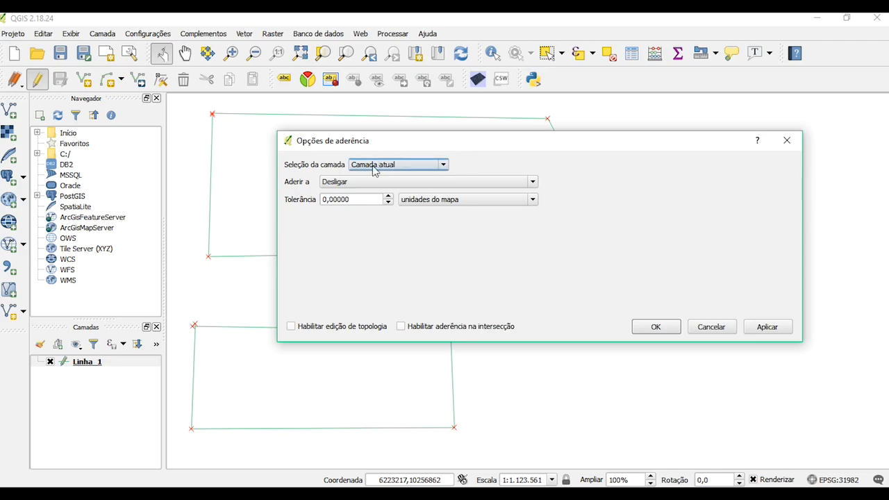
click(787, 141)
Open the snapping options and set the layer selection to all visible layers (Todas as camadas visíveis), trying the advanced mode as well.
click(137, 35)
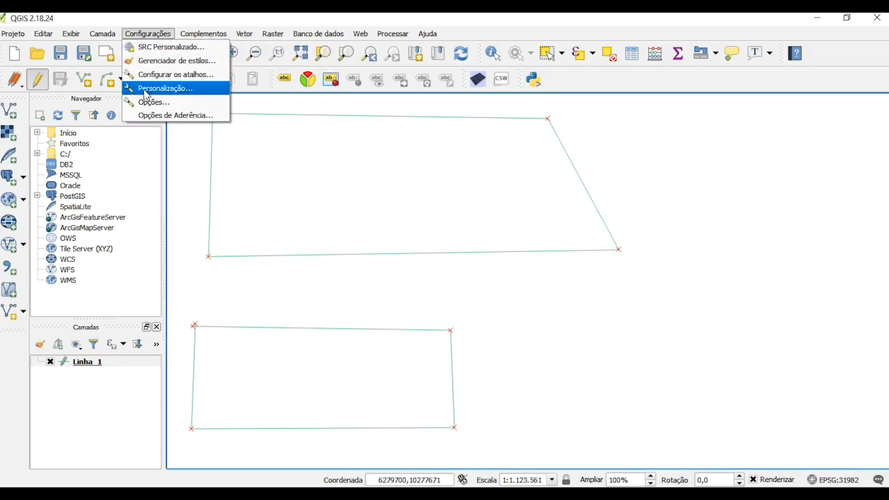
click(209, 116)
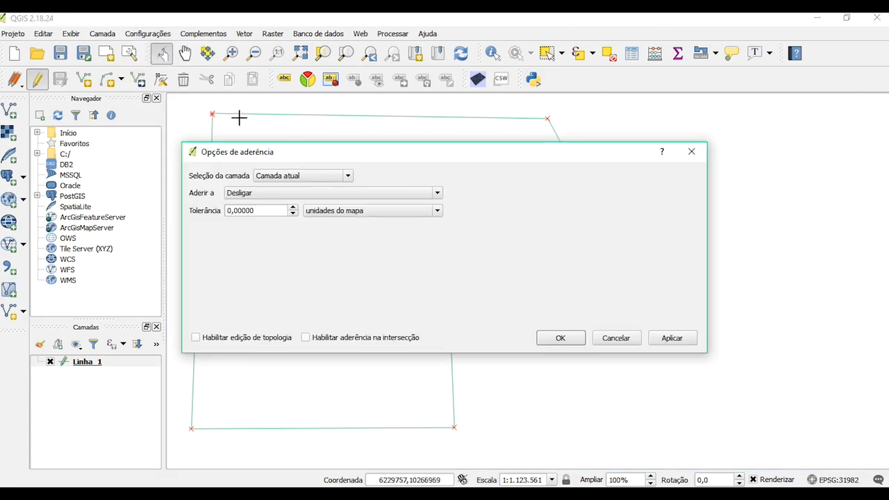
click(298, 178)
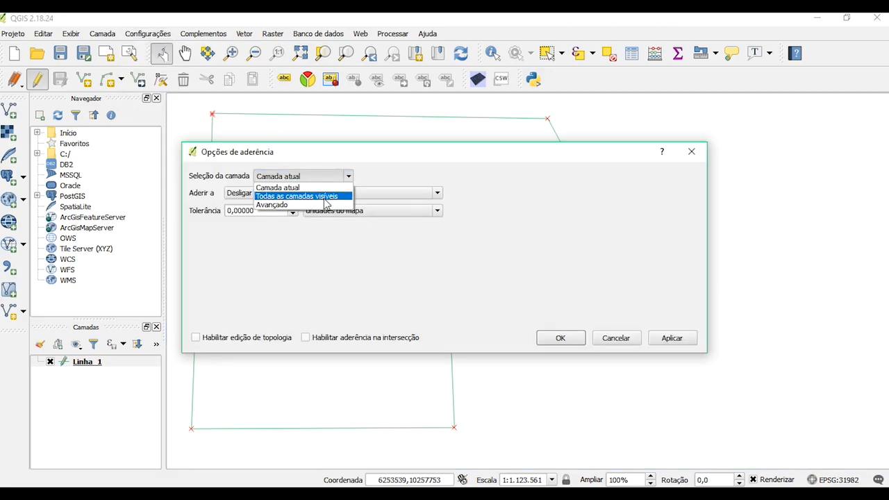
click(326, 197)
click(337, 177)
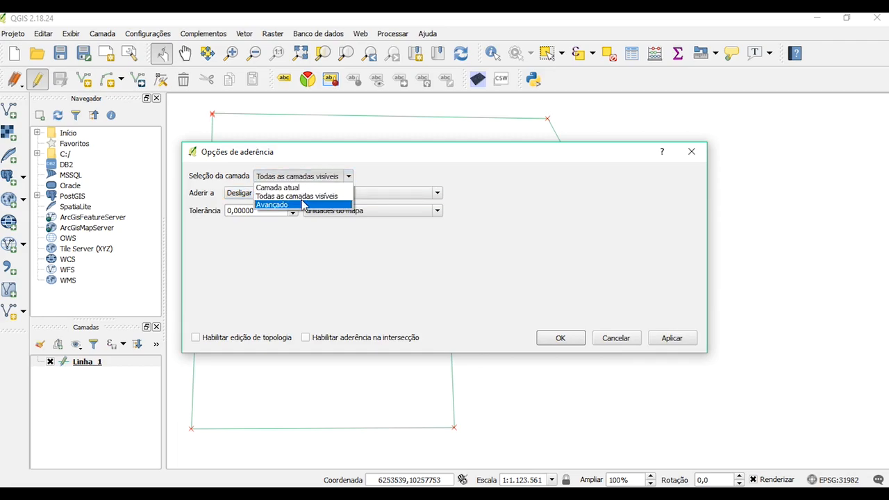
click(303, 205)
click(303, 176)
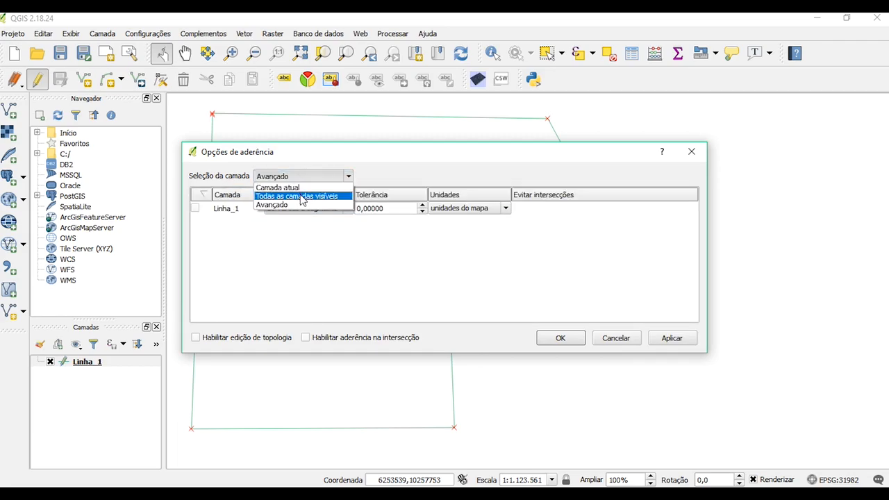
click(302, 197)
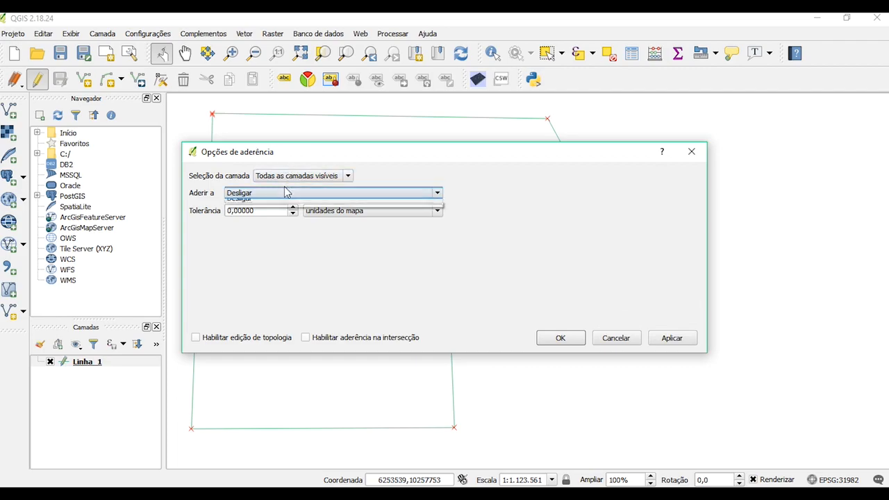
Set snapping to vertex and segment (Ao vértice e segmento) with a tolerance of 5 pixels and apply the snapping options.
click(285, 192)
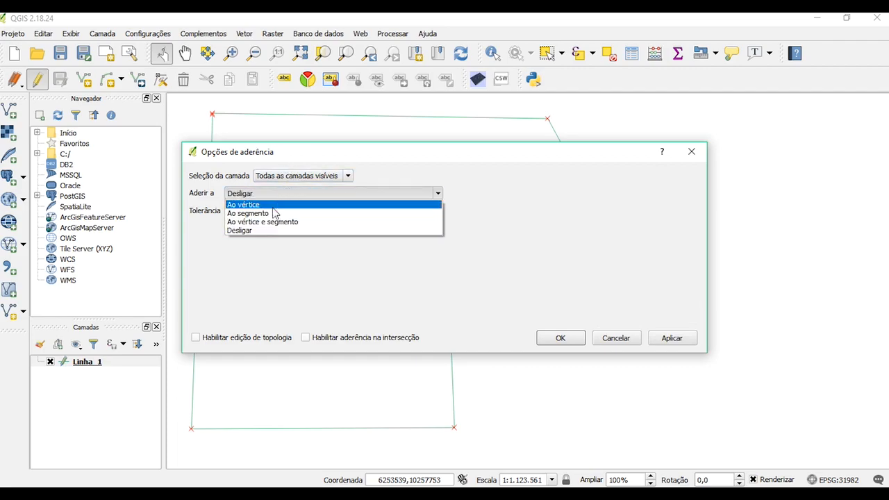
click(271, 224)
click(324, 211)
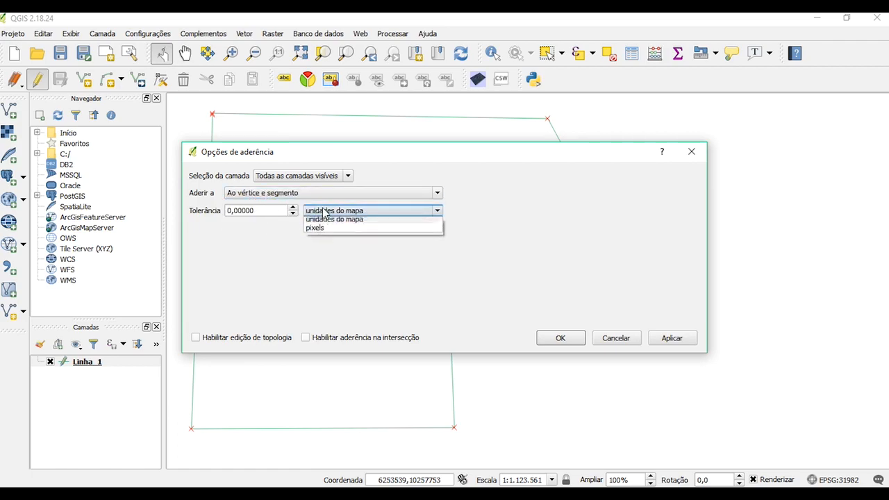
click(325, 231)
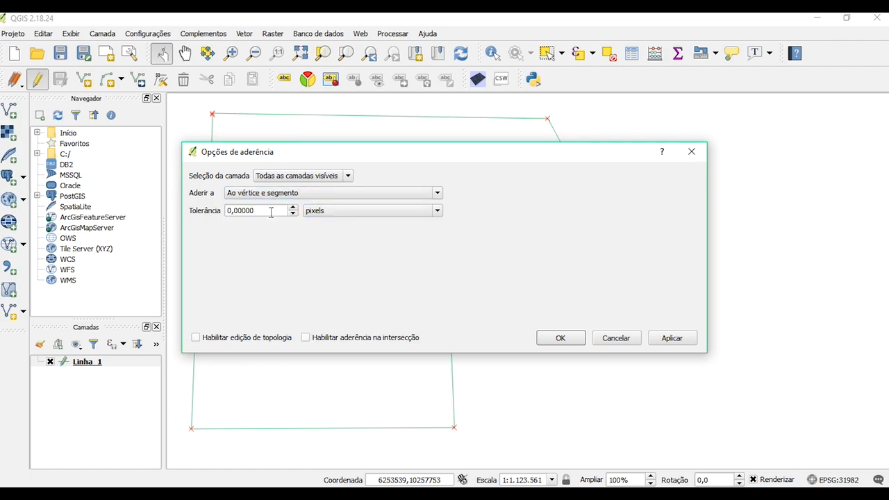
double_click(231, 211)
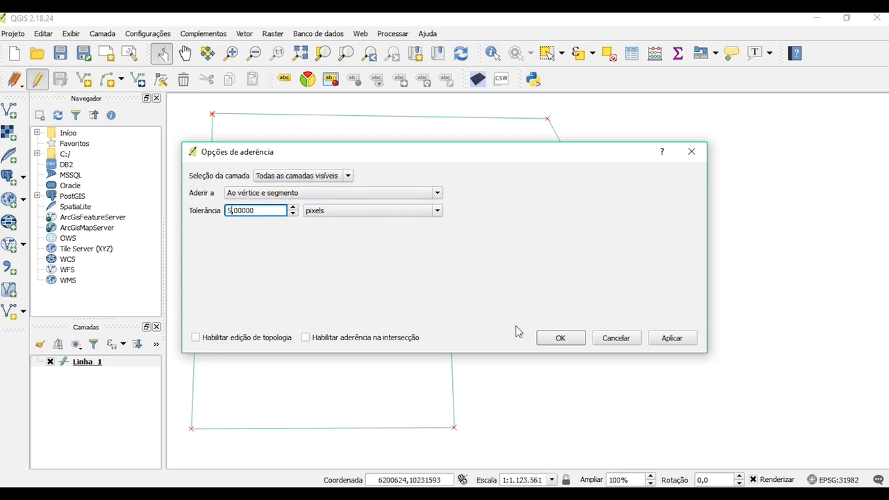
click(554, 339)
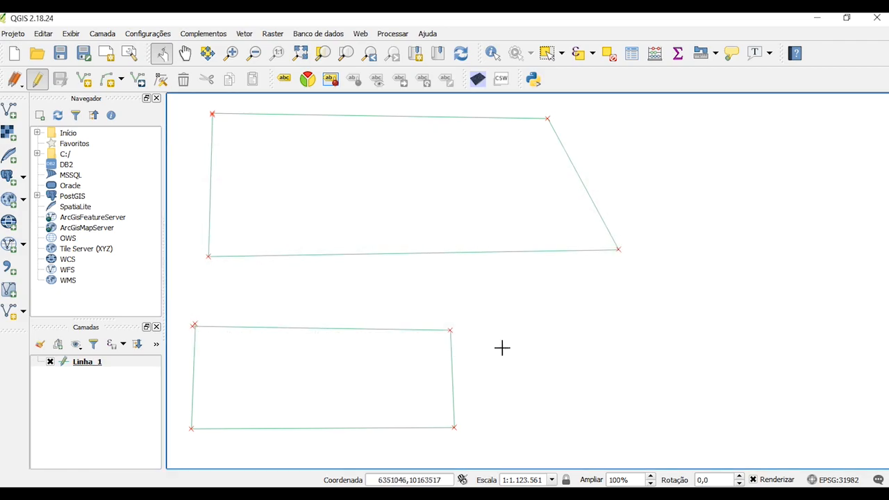
Digitize a three-sided line, open at the top, beside the lower rectangle in Linha_1 and give the feature the id 12.
click(84, 79)
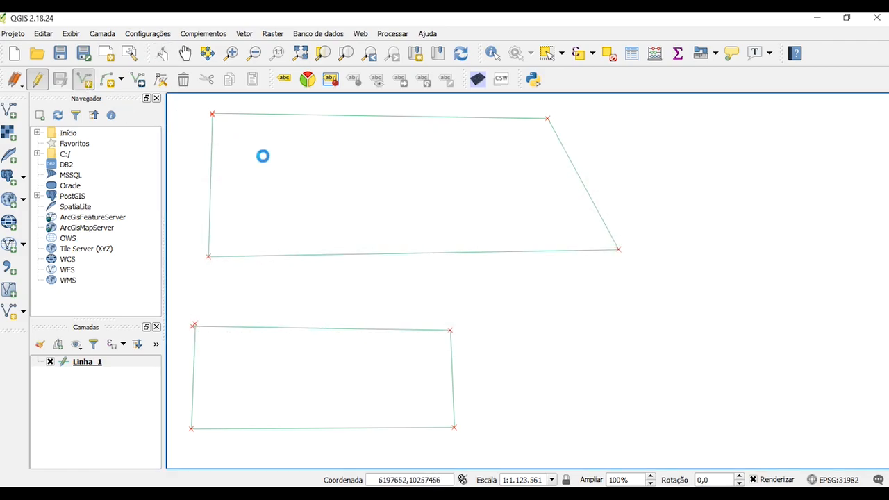
click(516, 288)
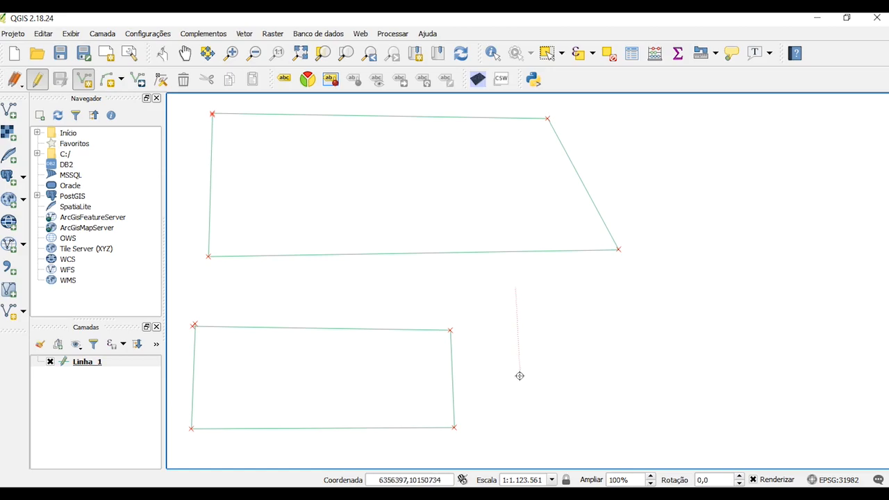
click(519, 376)
click(631, 376)
click(633, 290)
scroll(516, 290, up, 4)
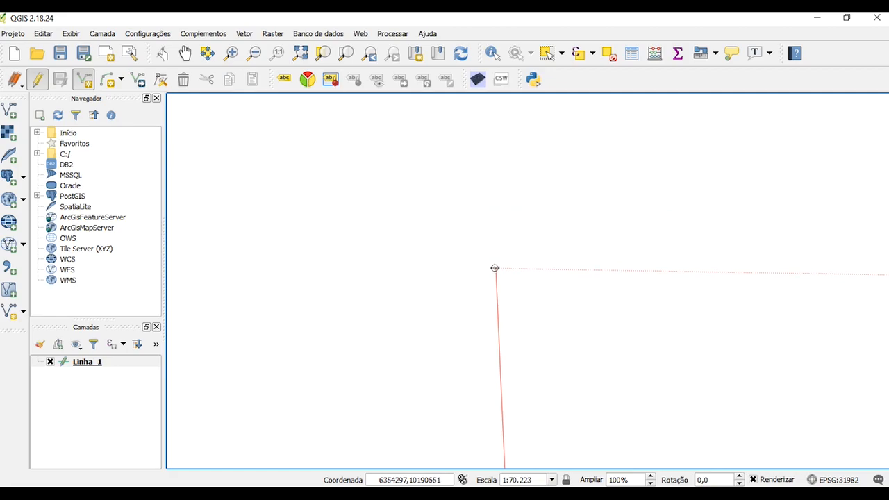
right_click(496, 268)
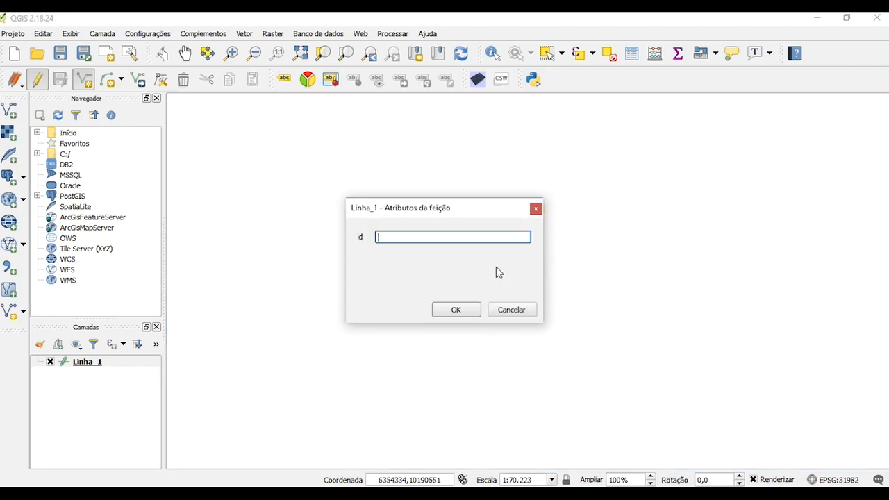
text(12)
click(455, 310)
scroll(631, 272, down, 4)
drag(689, 290, 522, 296)
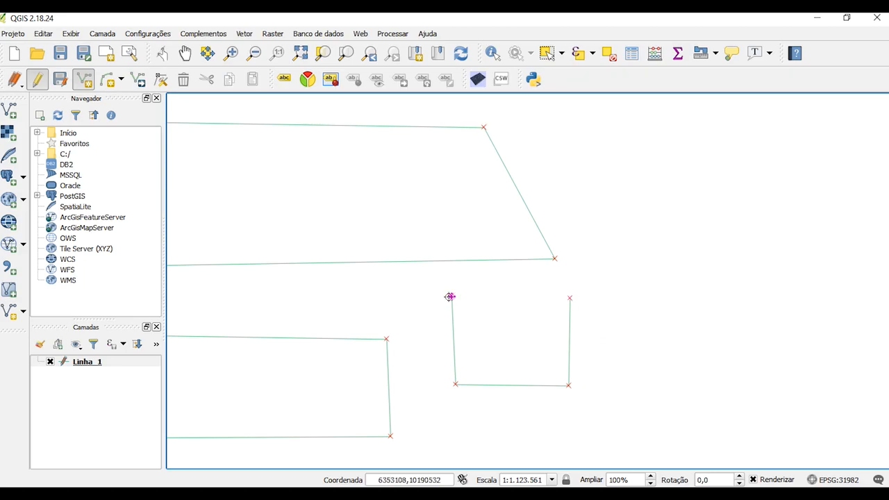
scroll(460, 300, up, 3)
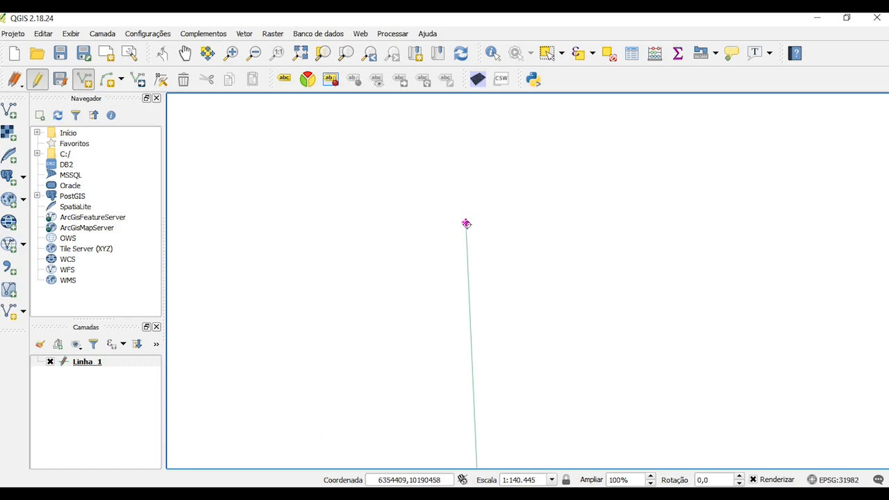
click(465, 223)
scroll(605, 224, down, 3)
drag(620, 216, 546, 238)
scroll(627, 246, up, 1)
click(623, 247)
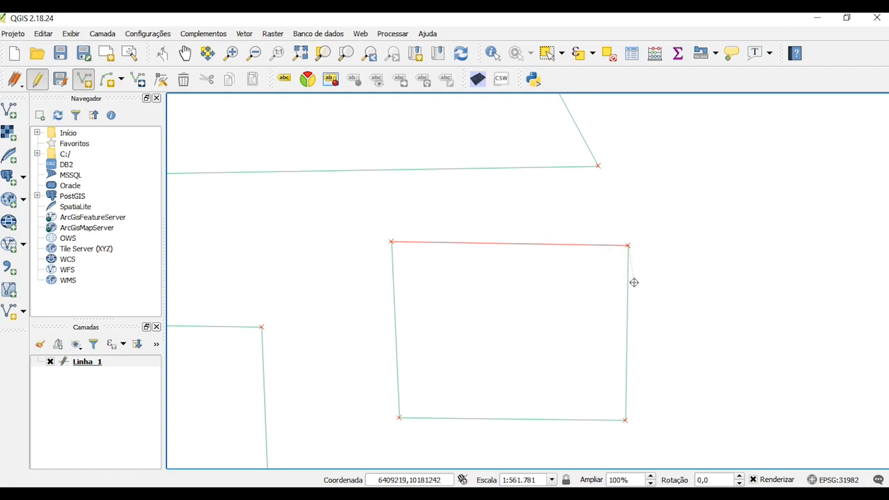
key(Escape)
Close the top of the three-sided shape with a line snapped from its upper-right to its upper-left endpoint, with id 103.
click(628, 243)
click(391, 241)
right_click(391, 242)
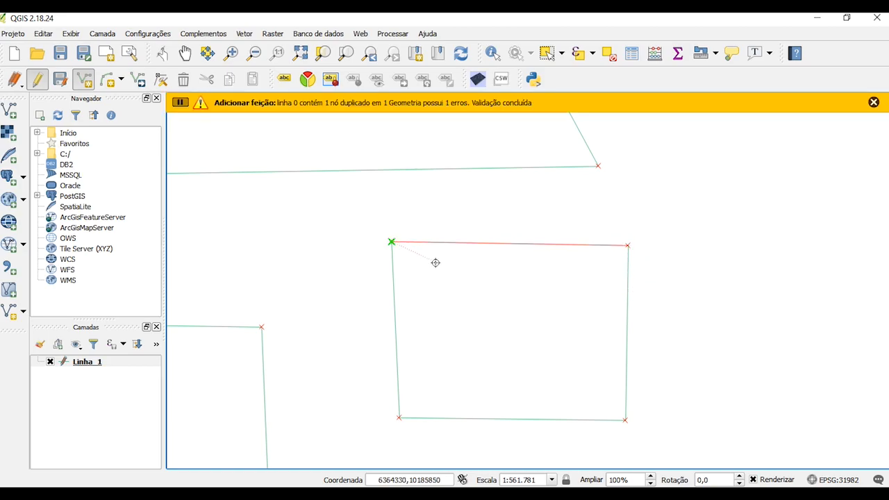
text(103)
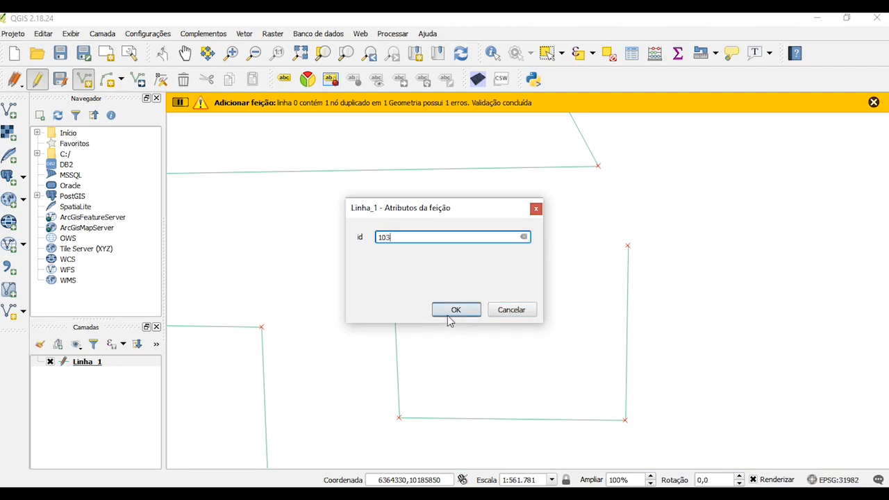
click(452, 312)
Inspect the closed small rectangle among the other shapes and view the available circular string drawing variants.
scroll(476, 330, down, 2)
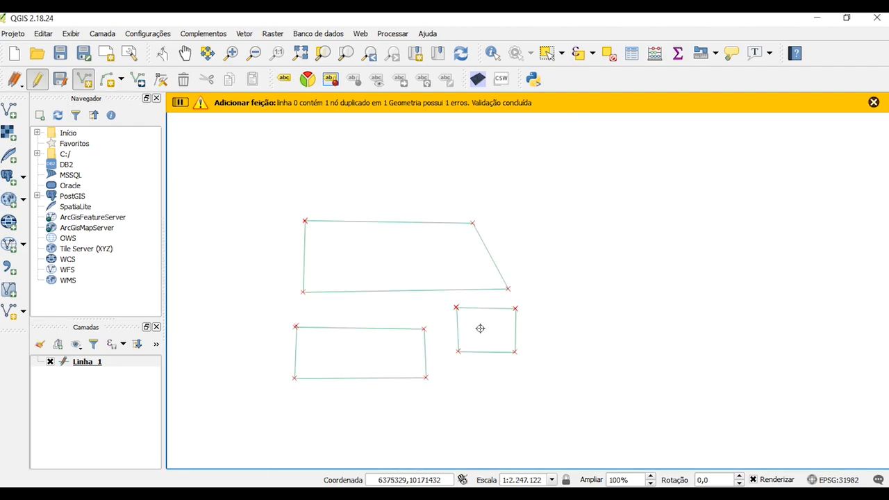
scroll(480, 327, up, 2)
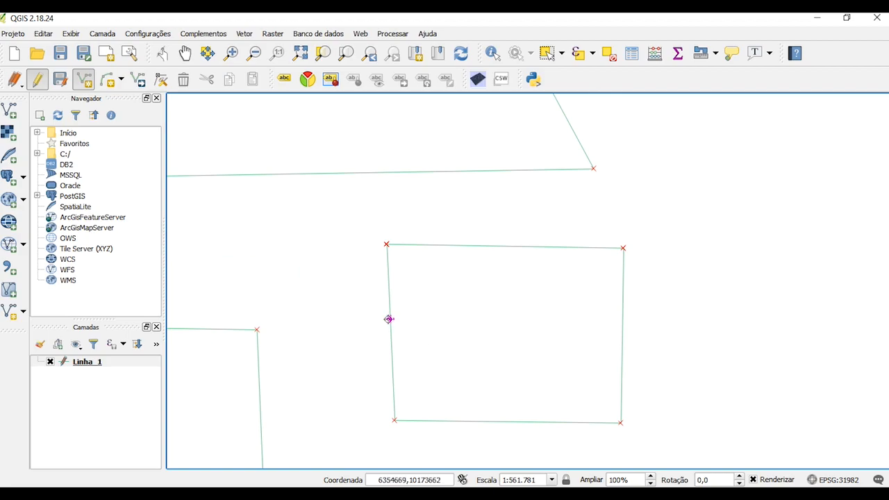
scroll(418, 236, down, 1)
drag(440, 264, 410, 254)
scroll(537, 312, down, 1)
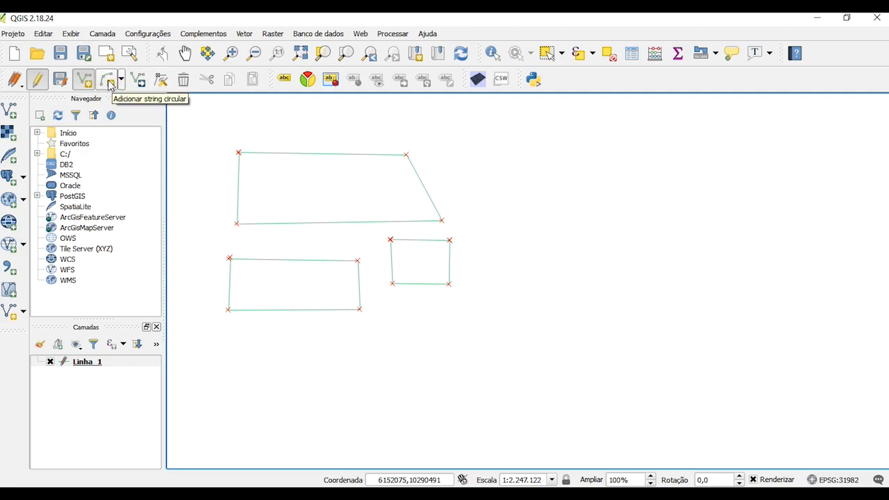
drag(190, 115, 220, 134)
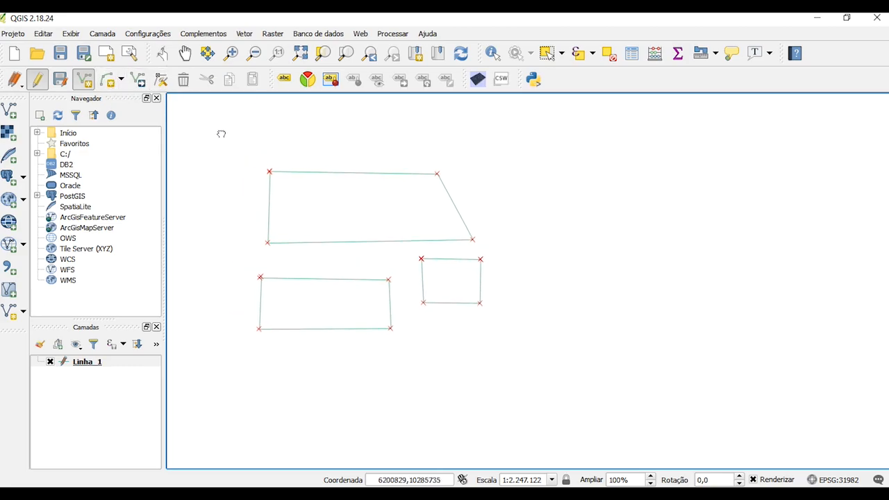
click(122, 80)
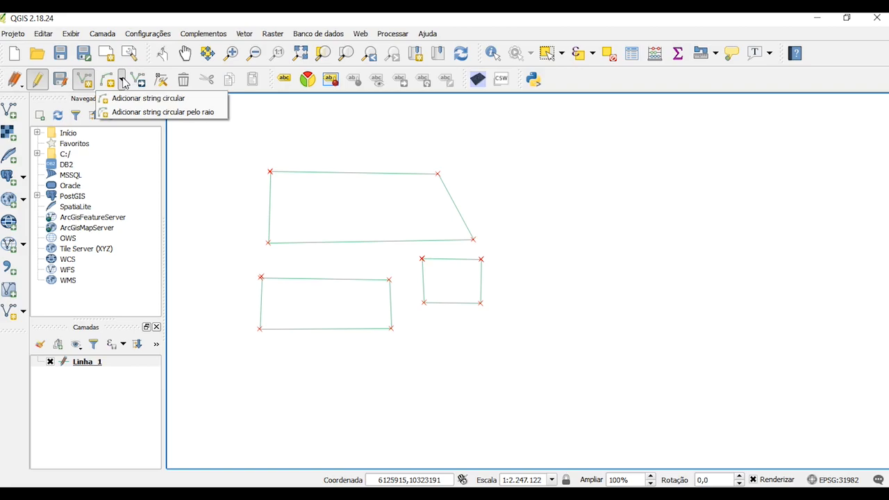
click(123, 82)
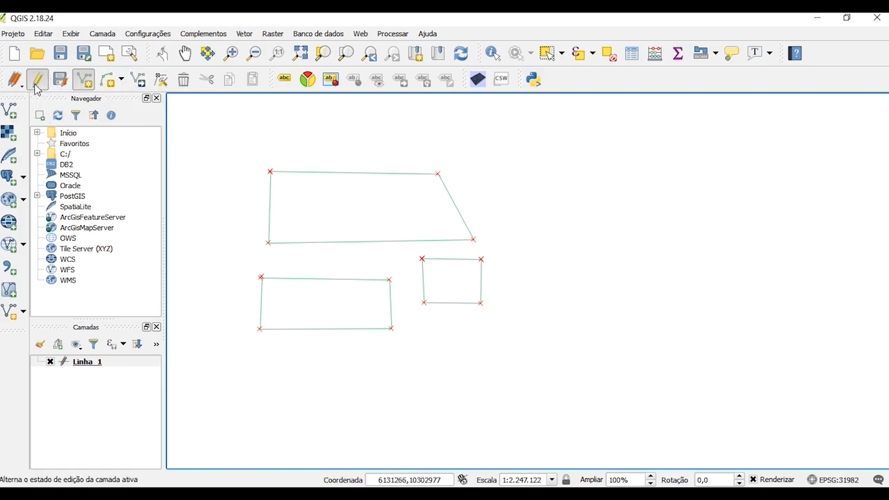
Stop editing Linha_1 and save its changes.
click(36, 80)
click(384, 261)
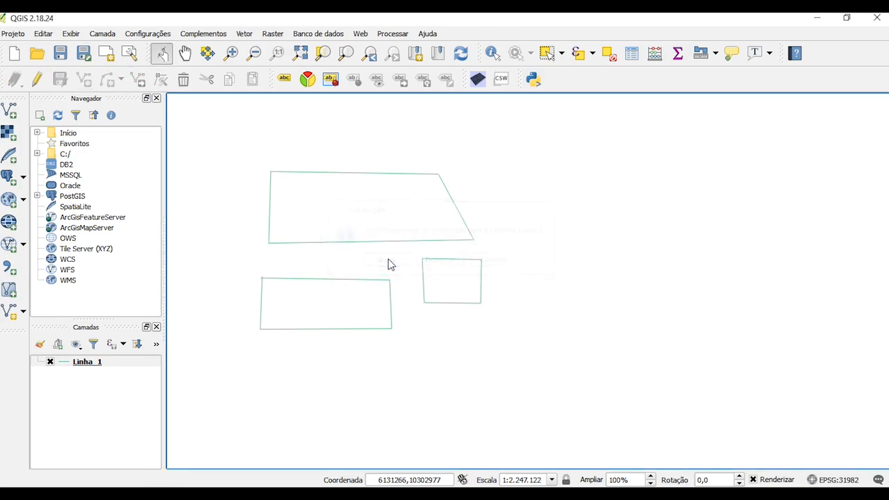
Create a new polygon shapefile in EPSG:31982 - SIRGAS 2000 / UTM zone 22S and save it as Poligono_1 in the 2. Shapefile folder.
click(23, 309)
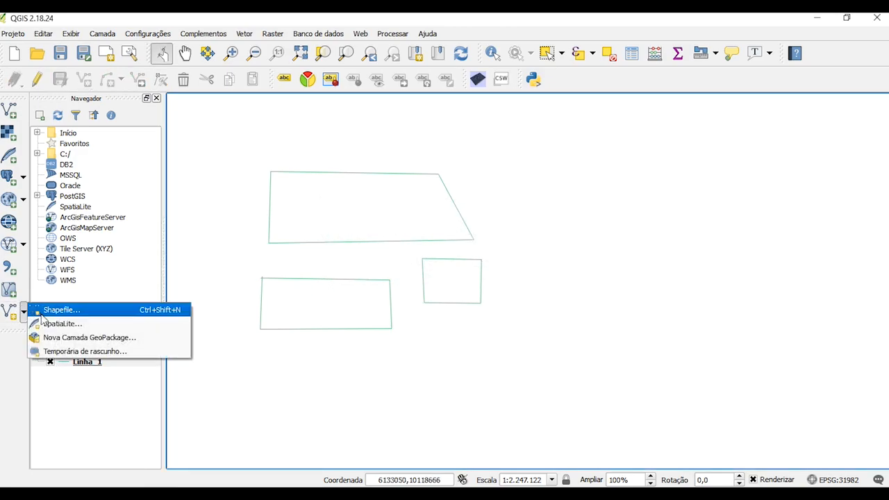
click(43, 311)
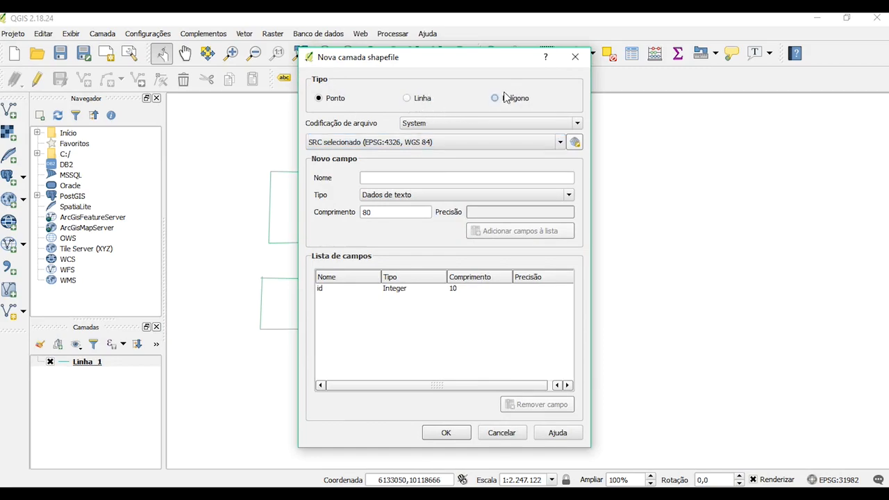
click(559, 143)
click(481, 198)
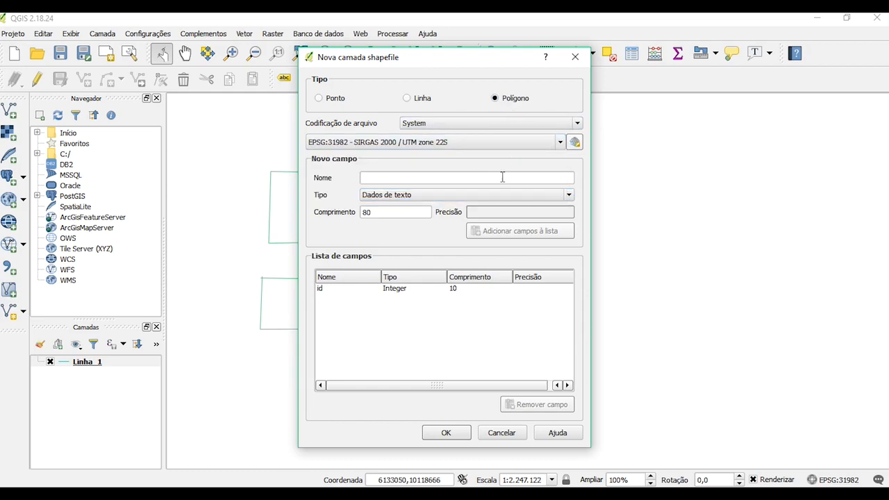
click(445, 178)
text(Poligono_1)
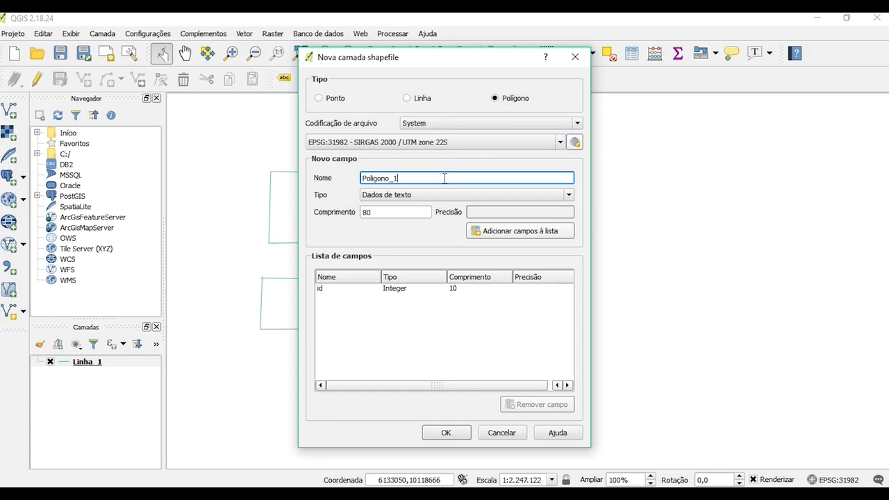
click(444, 431)
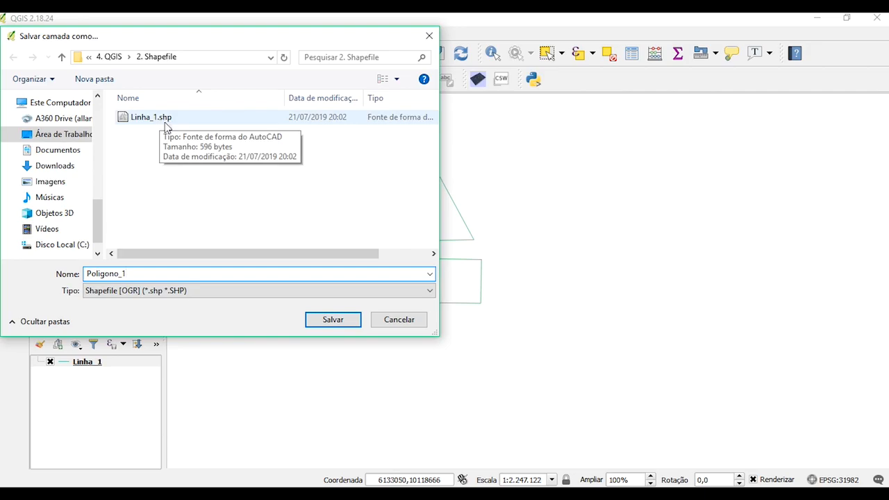
click(342, 318)
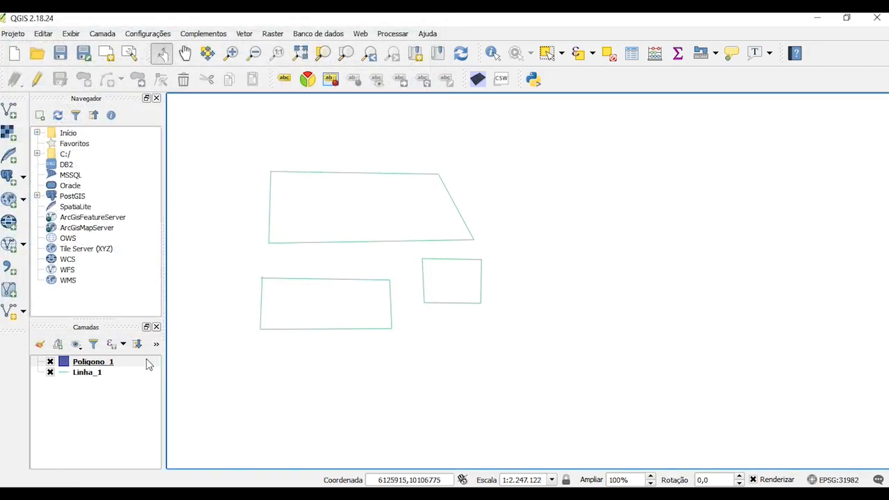
Enable editing on the Poligono_1 layer and activate the tool for adding polygon features.
click(65, 362)
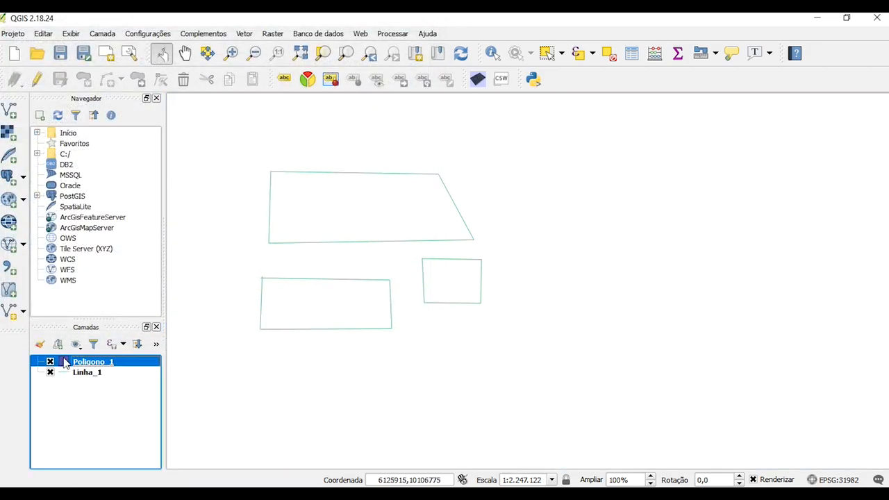
click(62, 374)
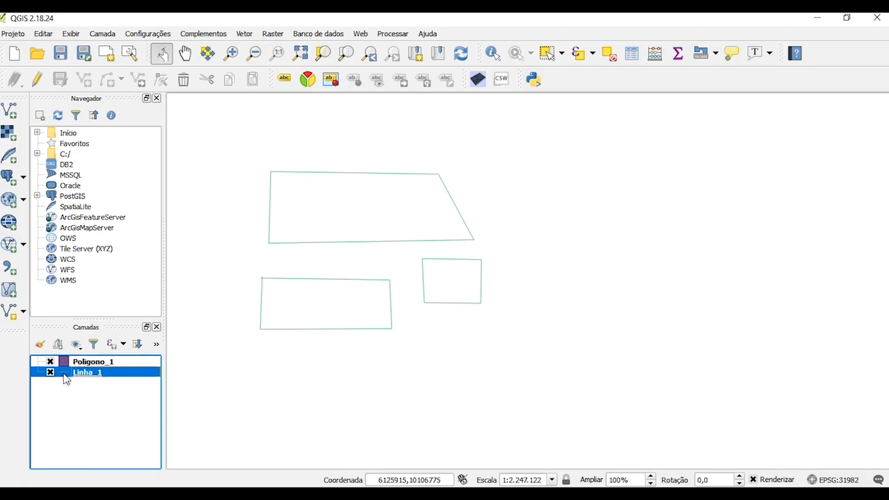
click(83, 390)
click(67, 363)
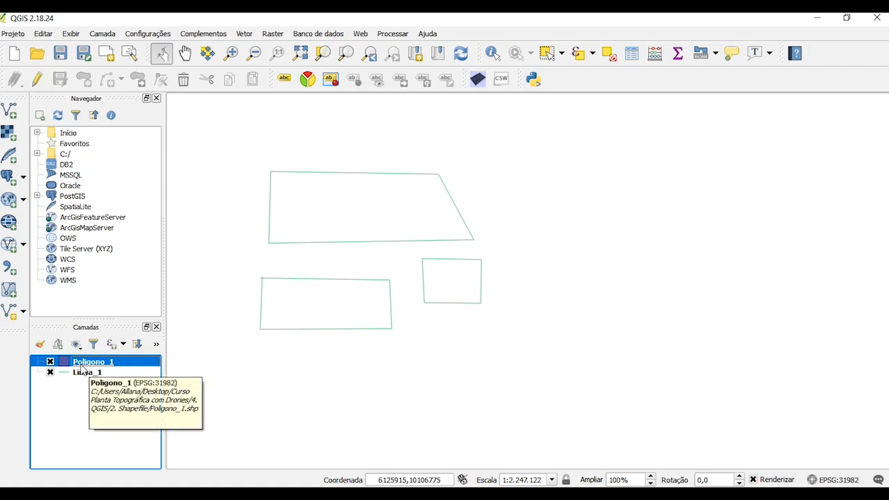
click(38, 79)
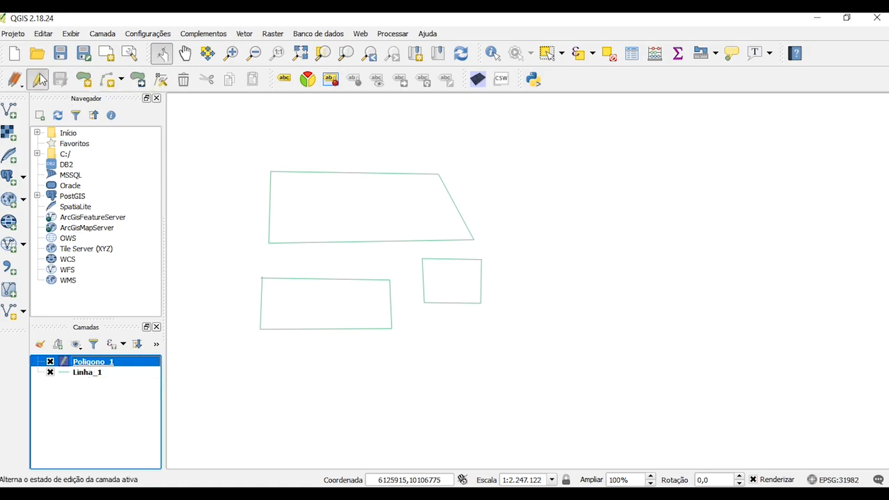
click(84, 79)
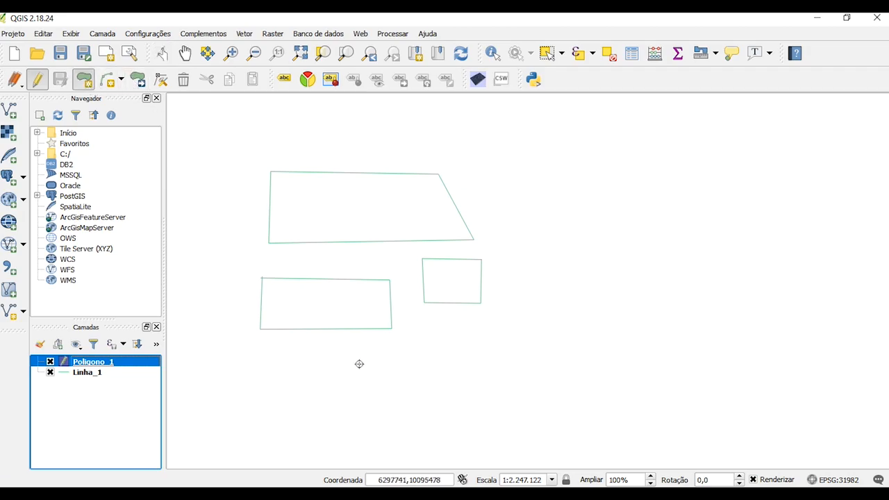
Check the snapping options for layer selection, snapping mode and tolerance, and accept them.
click(147, 34)
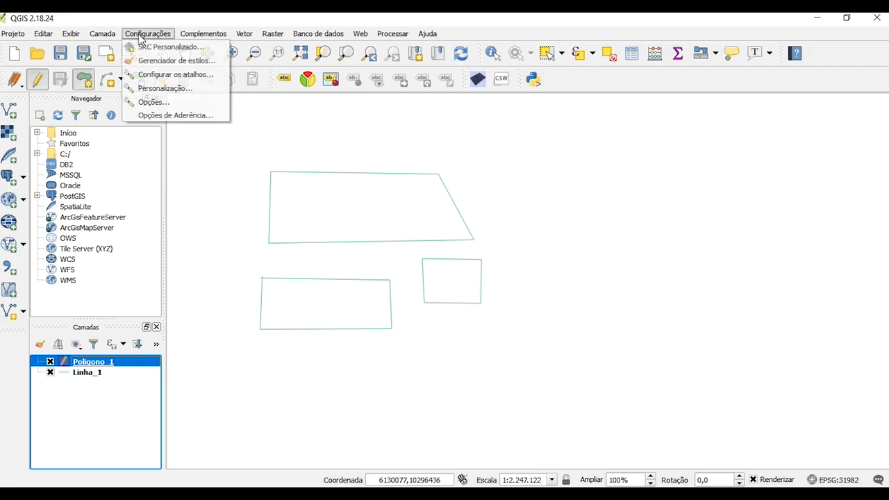
click(163, 116)
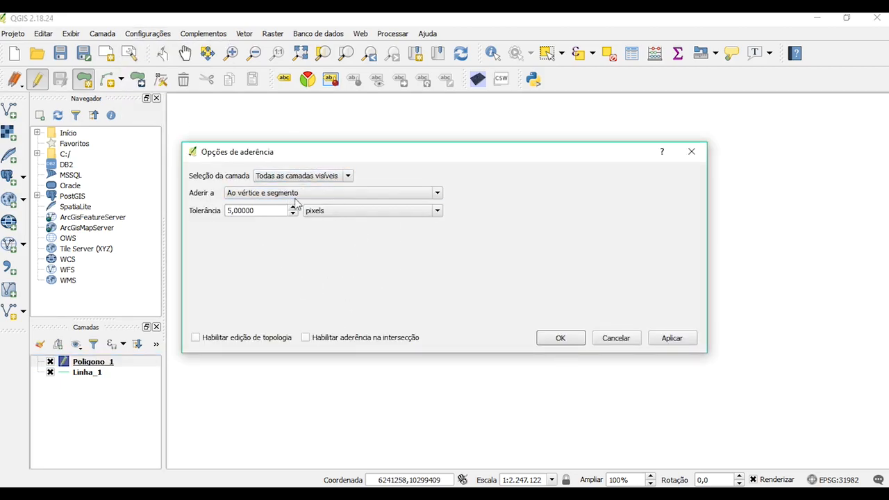
click(568, 337)
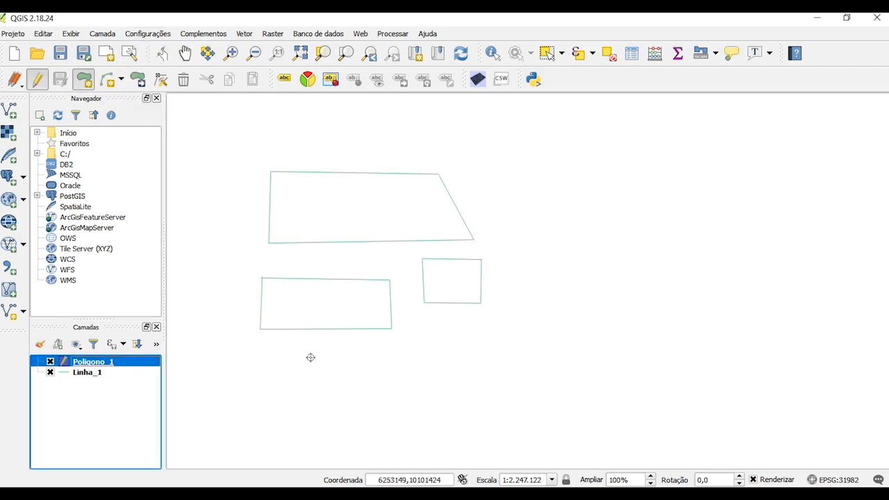
Digitize a four-sided polygon in Poligono_1 just below the lower-left rectangle and accept its attributes.
click(266, 348)
click(264, 401)
click(348, 403)
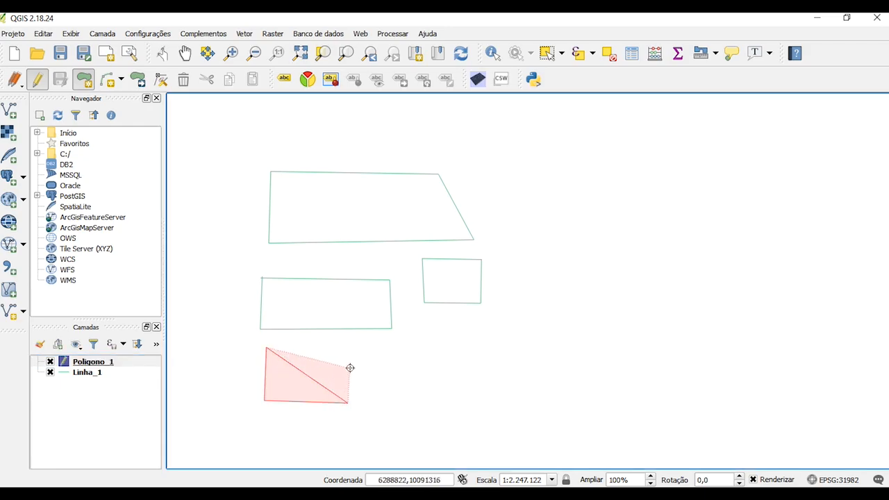
click(352, 359)
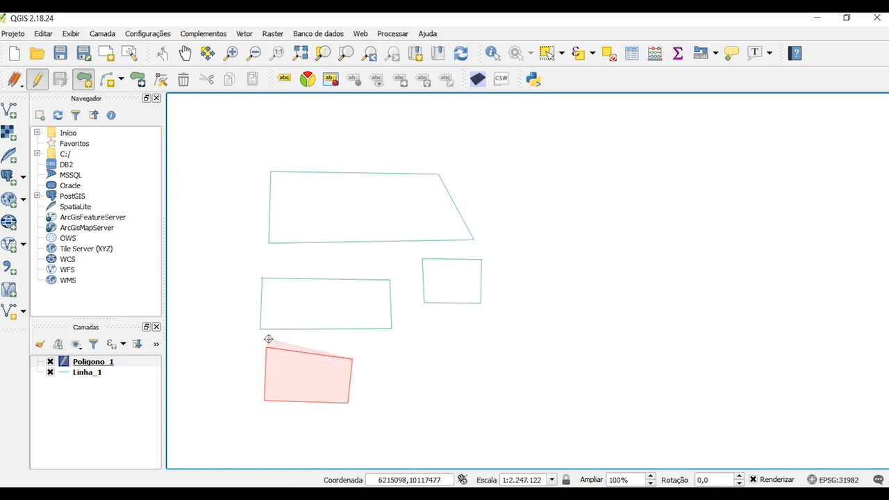
right_click(372, 338)
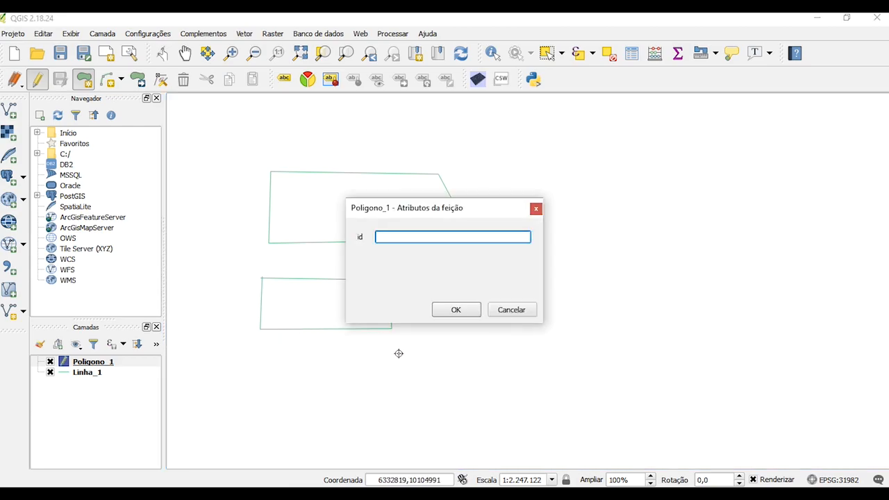
click(451, 310)
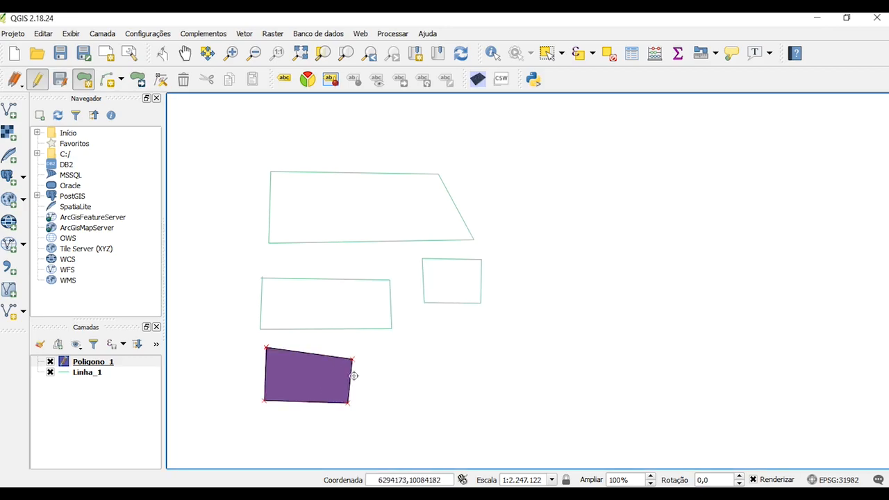
Digitize a second, larger four-sided polygon below the small rectangle and give it the id 100.
click(423, 340)
click(424, 416)
click(531, 412)
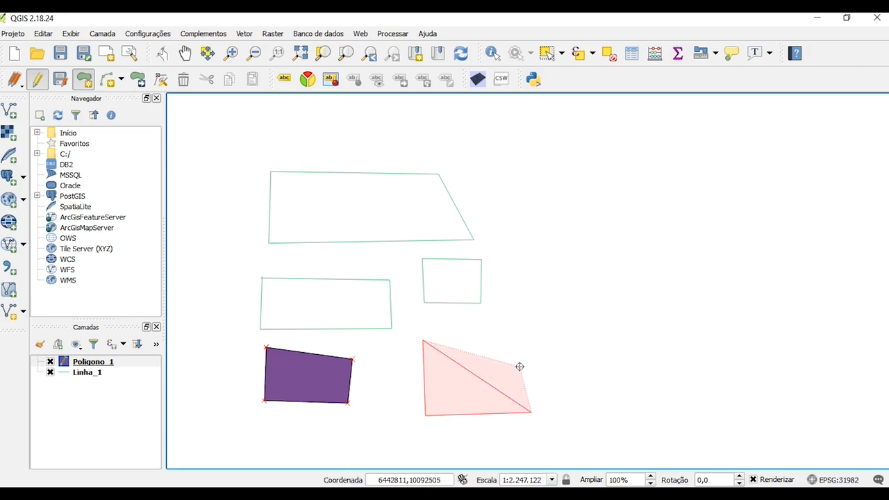
click(524, 338)
right_click(493, 328)
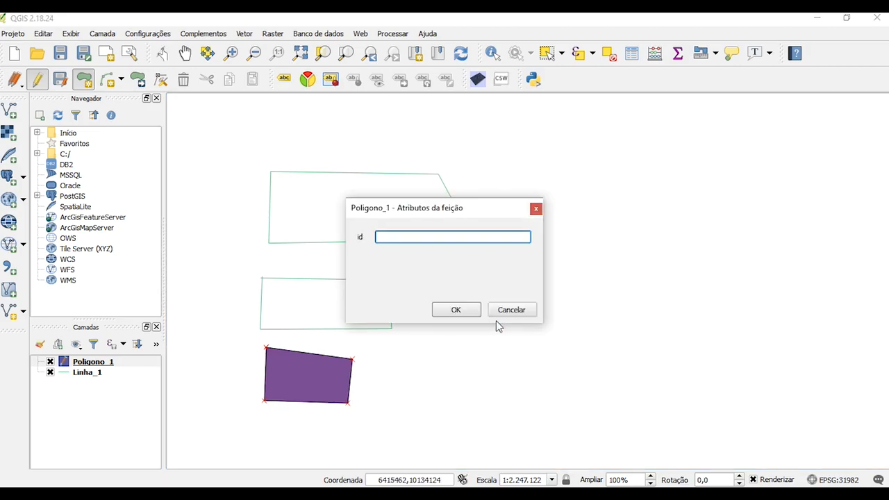
text(100)
key(Return)
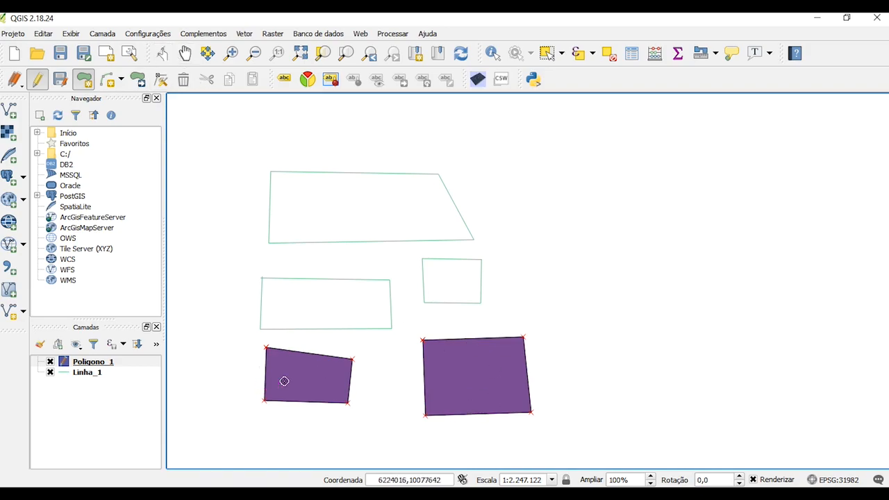
Add a vertex midway along the upper edge of the smaller polygon and move it upward to form a pentagon.
click(162, 80)
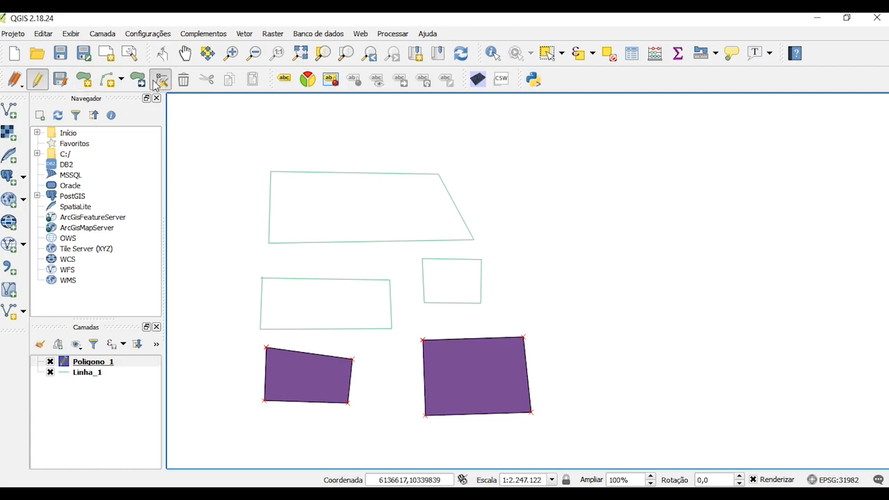
click(313, 356)
double_click(310, 351)
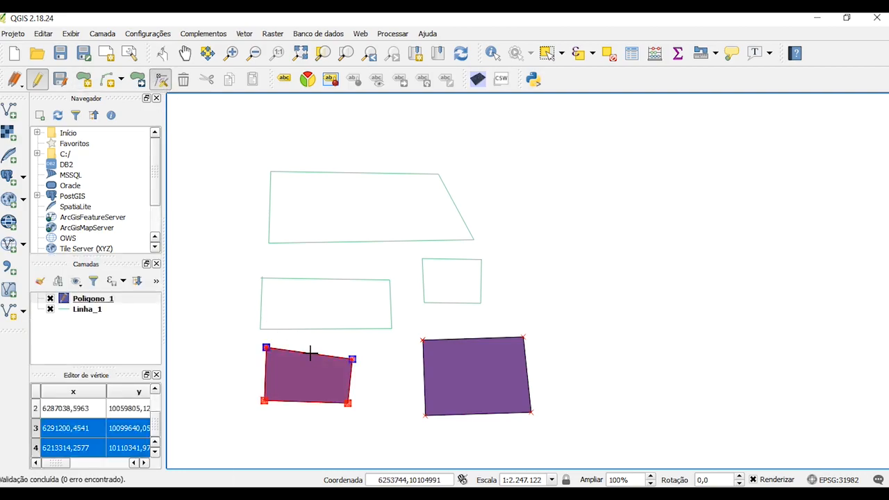
drag(311, 354, 317, 335)
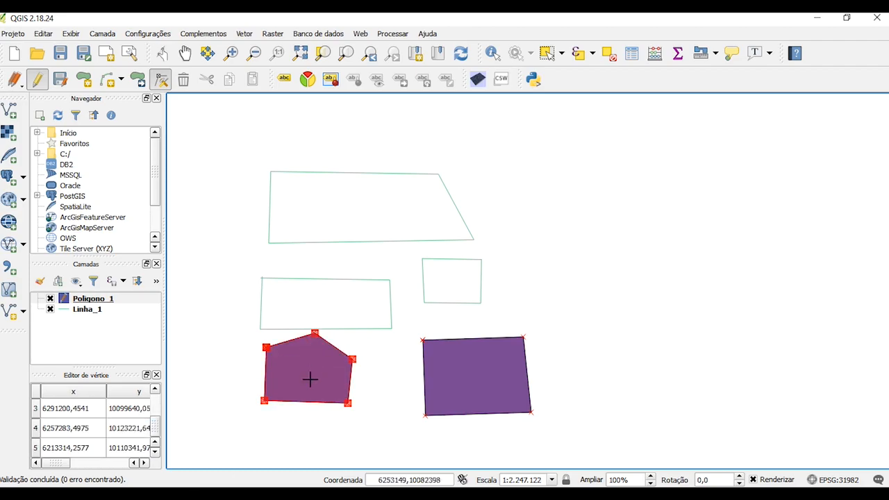
Delete the upper-left vertex of the larger polygon to turn it into a triangle.
click(423, 341)
click(422, 341)
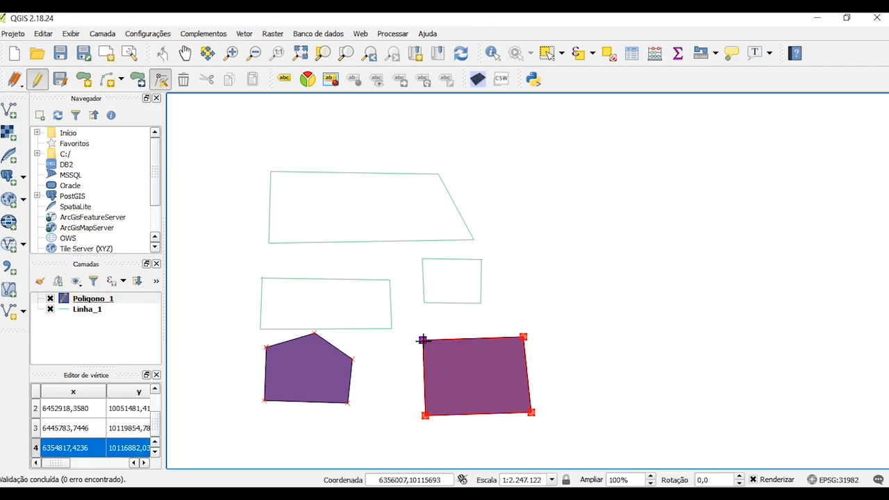
scroll(415, 342, up, 2)
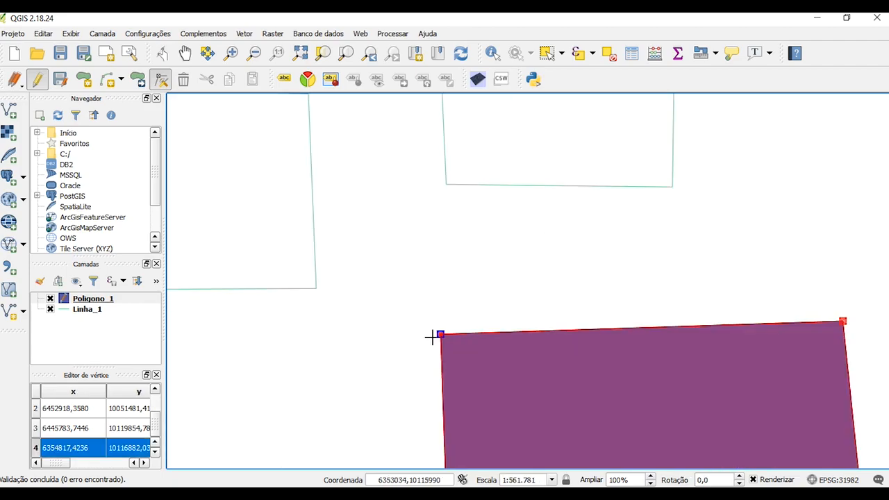
key(Delete)
scroll(493, 320, down, 2)
scroll(496, 338, down, 1)
scroll(498, 336, up, 1)
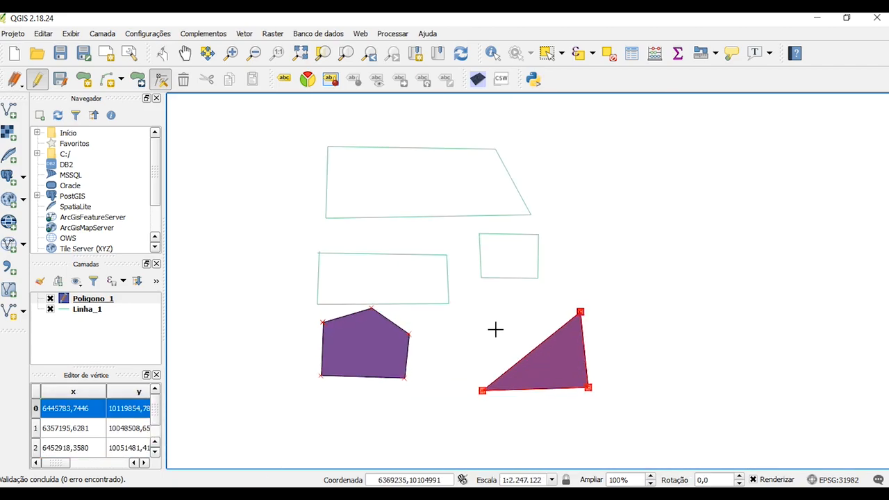
drag(484, 321, 469, 341)
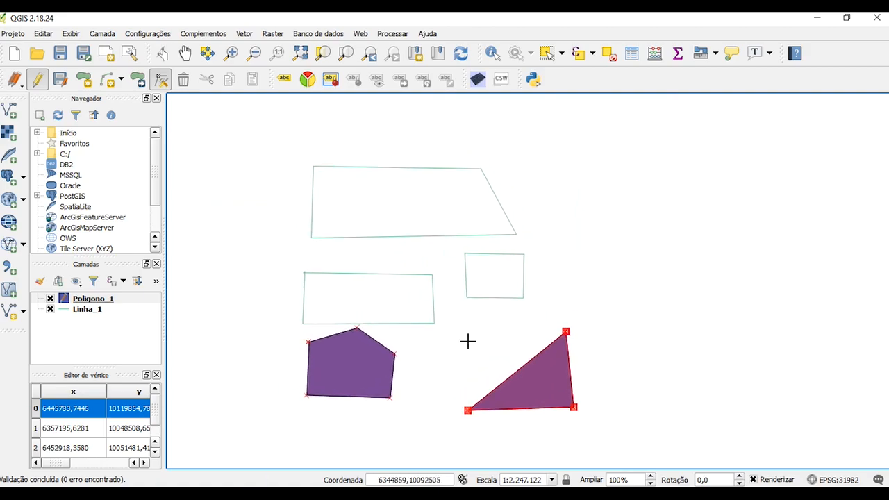
Stop editing Poligono_1 and save its changes.
click(457, 375)
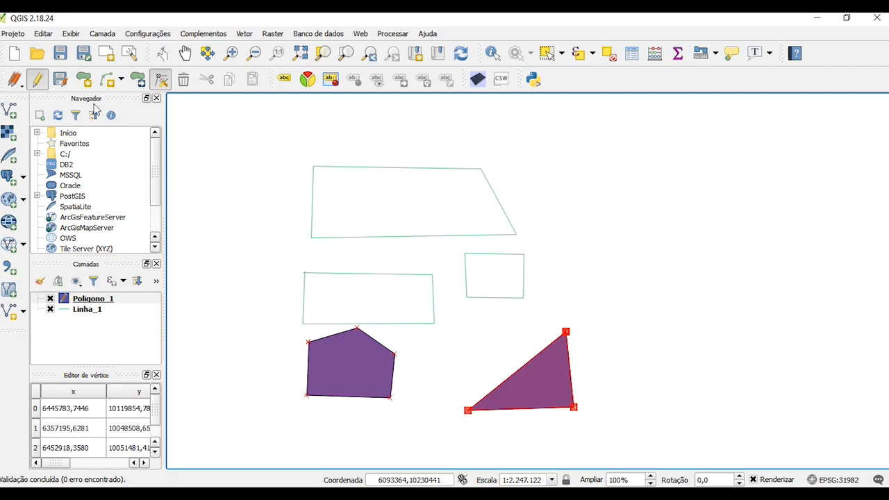
click(32, 85)
click(401, 264)
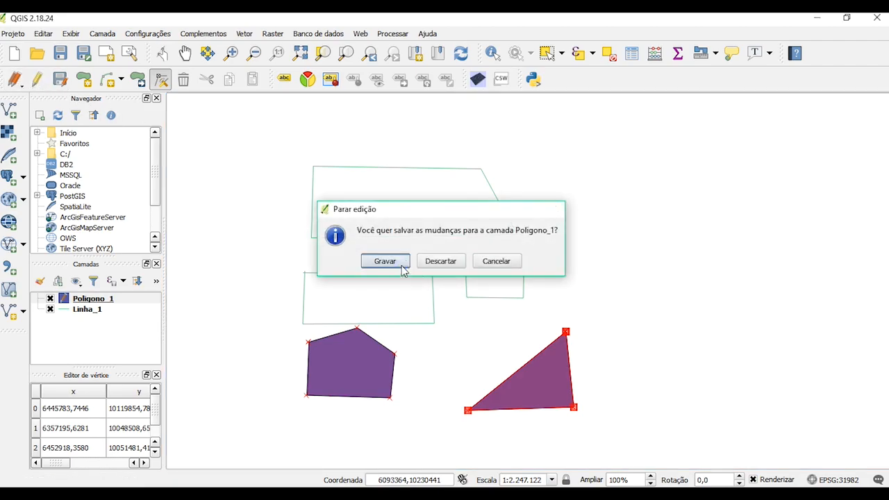
drag(510, 279, 402, 355)
drag(459, 314, 459, 307)
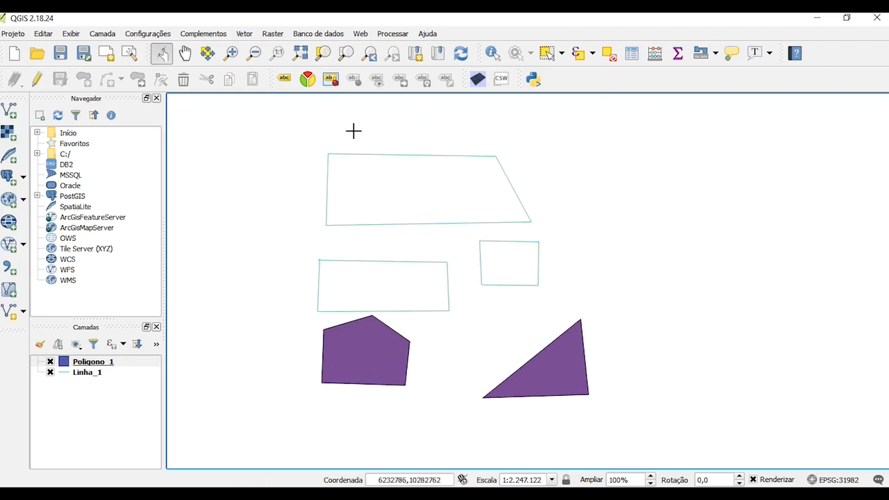
drag(479, 257, 437, 260)
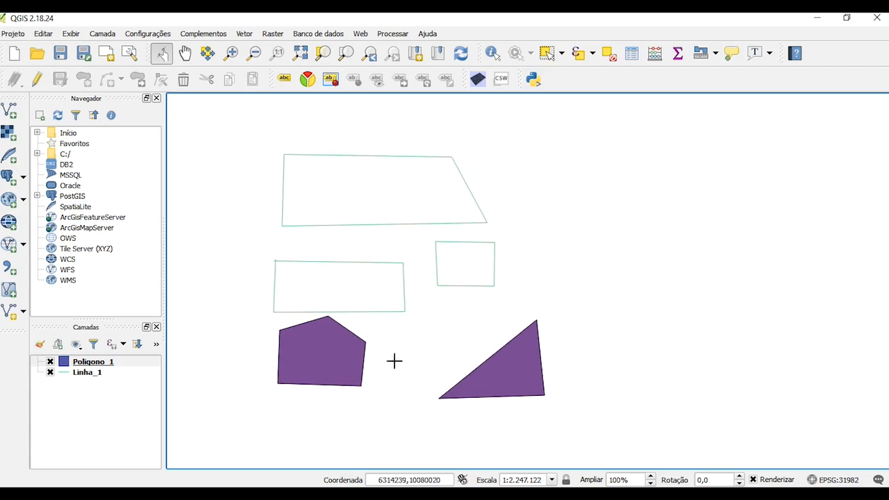
click(63, 374)
click(91, 386)
click(84, 372)
click(83, 362)
click(84, 374)
click(86, 397)
click(102, 362)
click(100, 373)
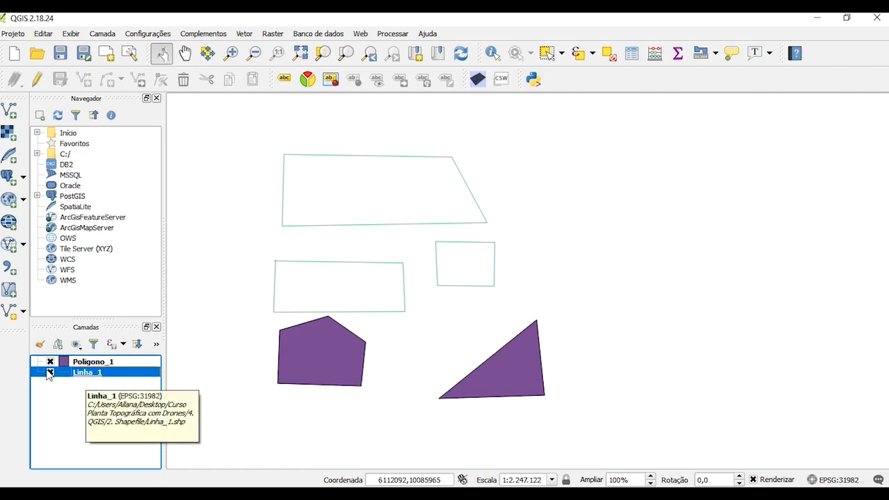
Hide the Poligono_1 layer and show it again, and turn off the visibility of Linha_1.
click(50, 362)
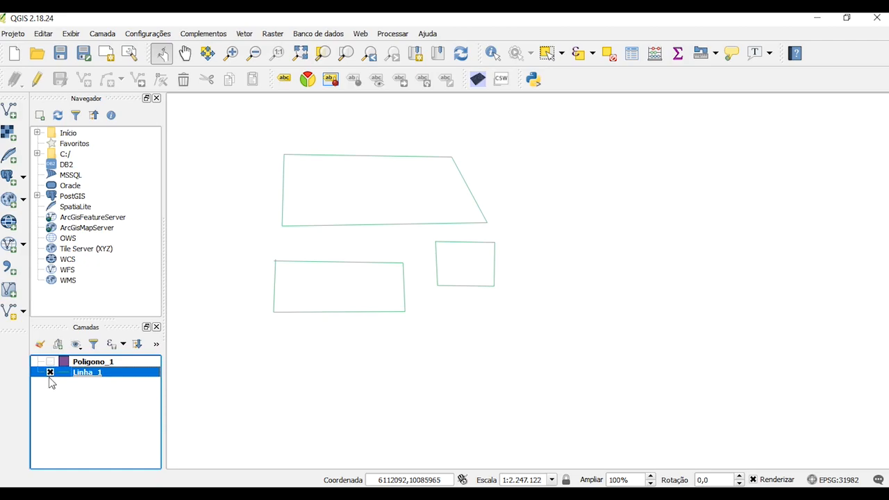
click(50, 362)
click(50, 372)
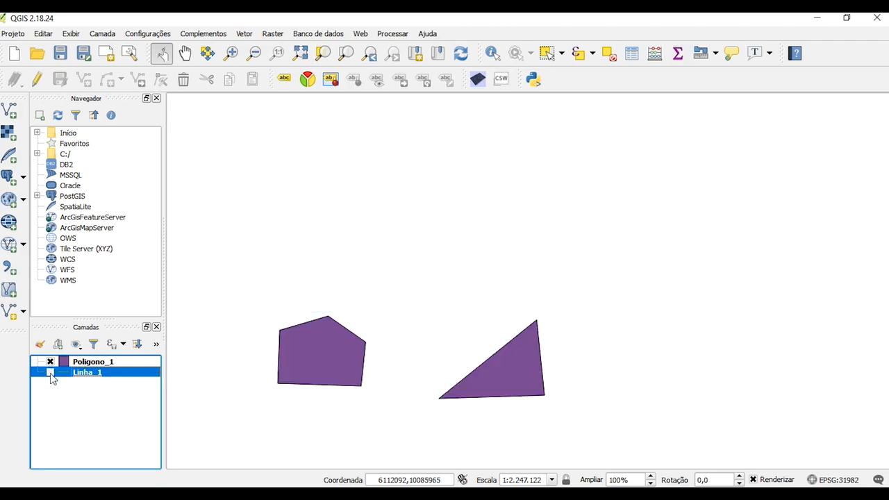
Turn the visibility of the Linha_1 layer back on and select that layer.
click(57, 394)
click(50, 373)
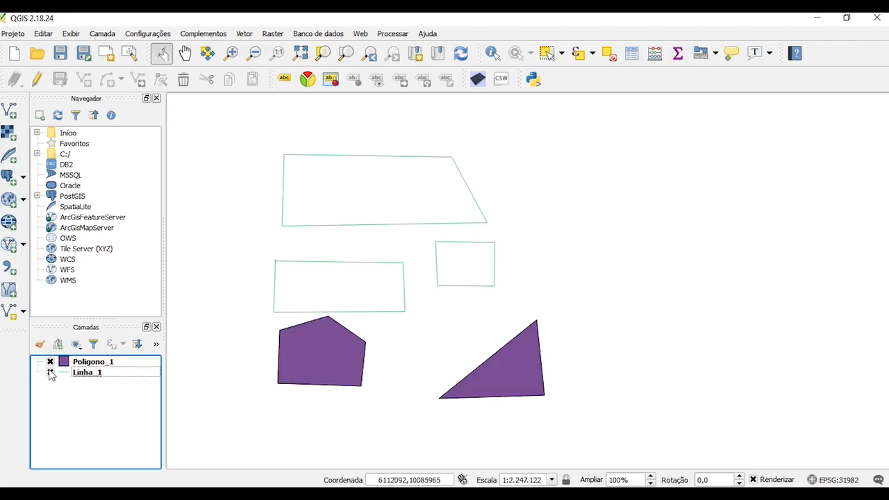
click(73, 373)
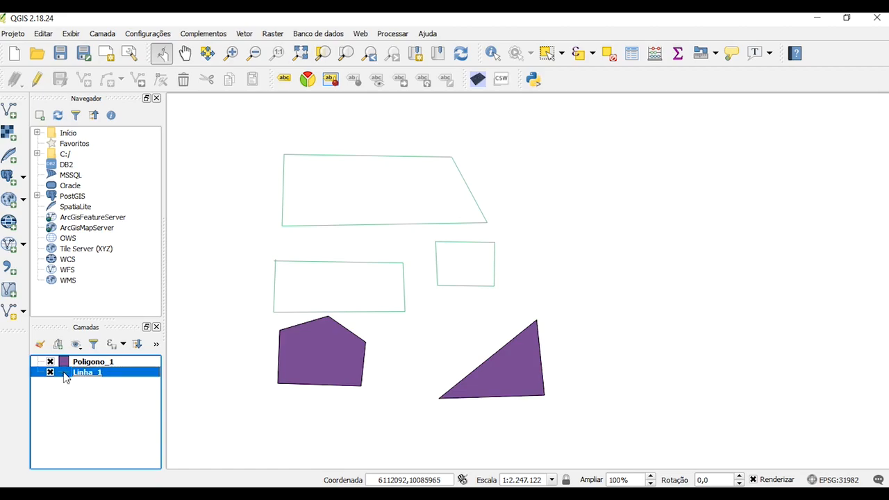
Open the style properties of Linha_1 and set its line color to orange from the recent colors.
right_click(66, 377)
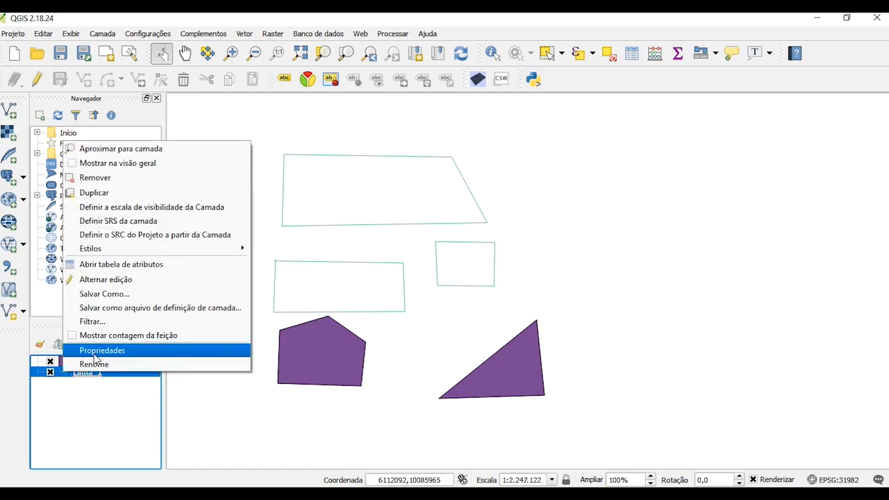
click(95, 352)
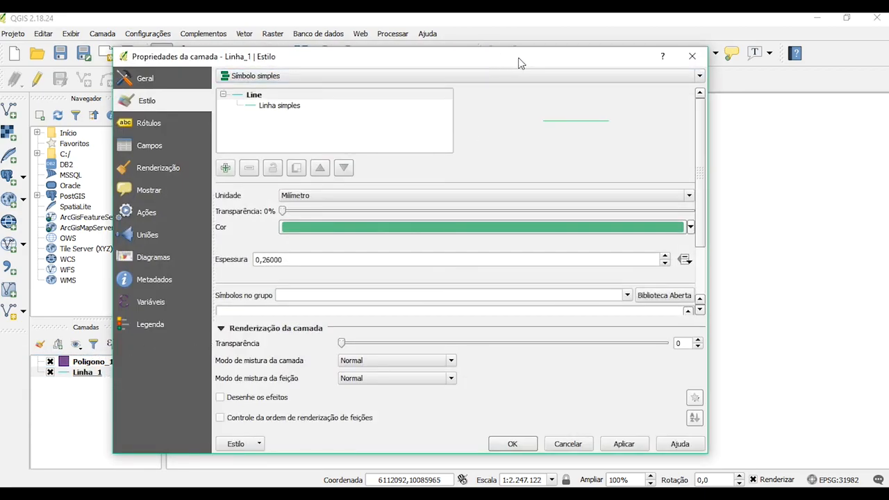
click(691, 227)
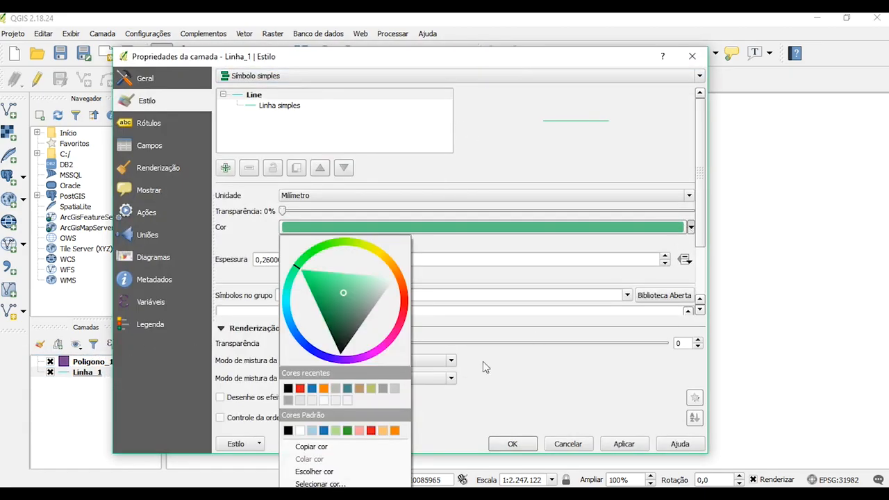
click(324, 388)
Increase the line thickness of Linha_1 to 1,06 millimetres.
click(303, 262)
click(667, 257)
click(667, 257)
click(667, 257)
click(667, 257)
drag(590, 62, 508, 39)
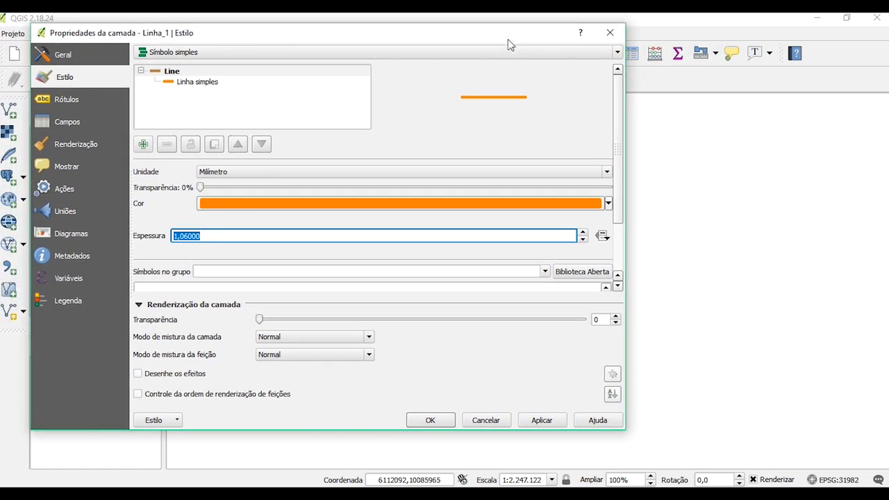
Examine the unit options and browse the preset line symbols available for Linha_1.
click(410, 176)
click(342, 183)
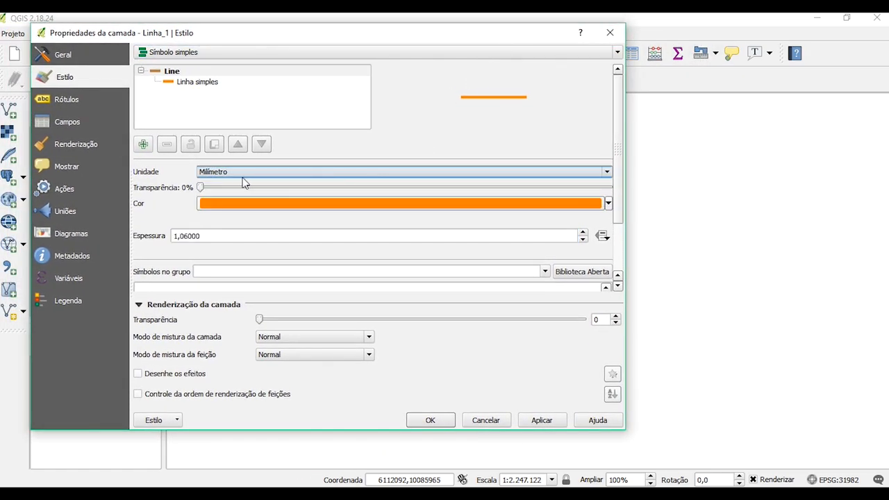
scroll(304, 222, down, 1)
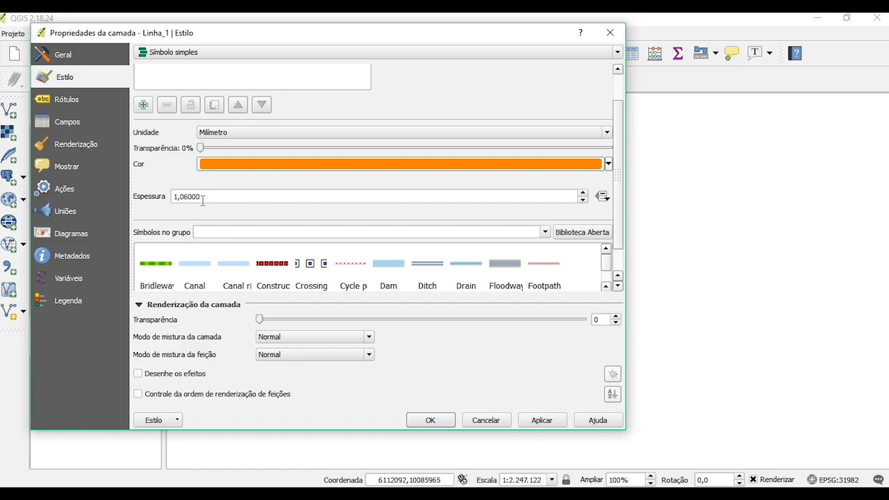
scroll(244, 169, down, 1)
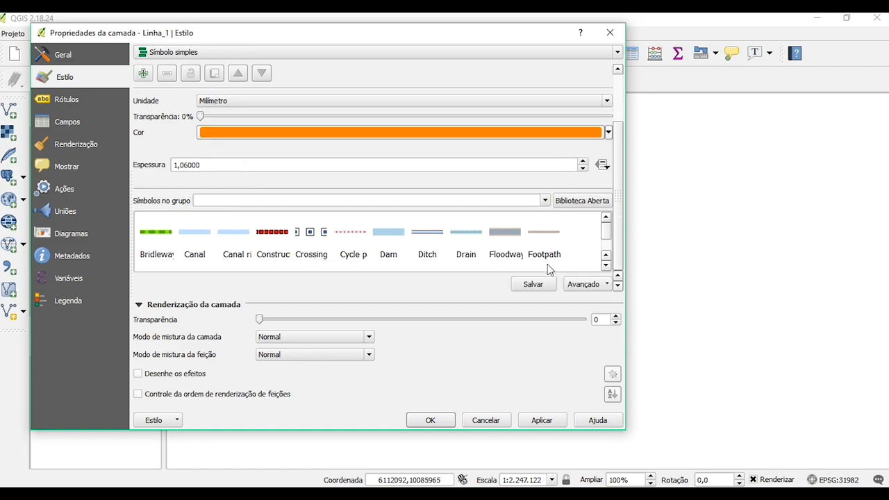
drag(609, 230, 608, 242)
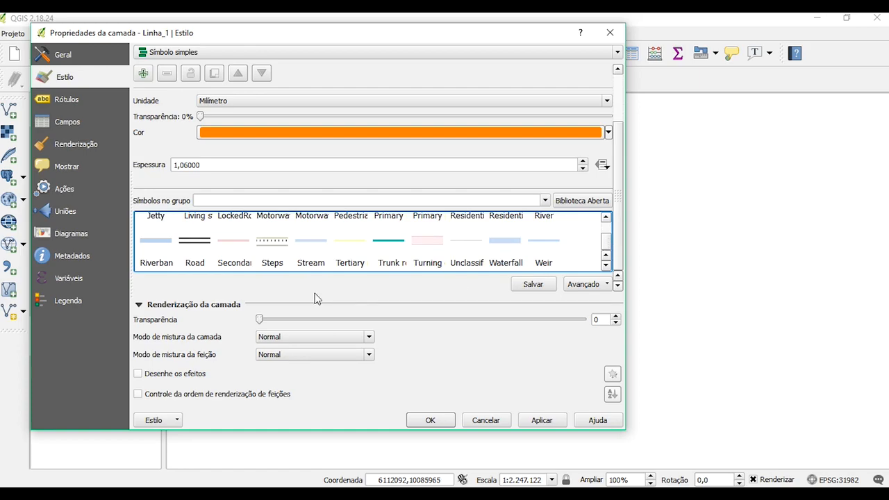
drag(609, 254, 608, 237)
drag(506, 35, 523, 52)
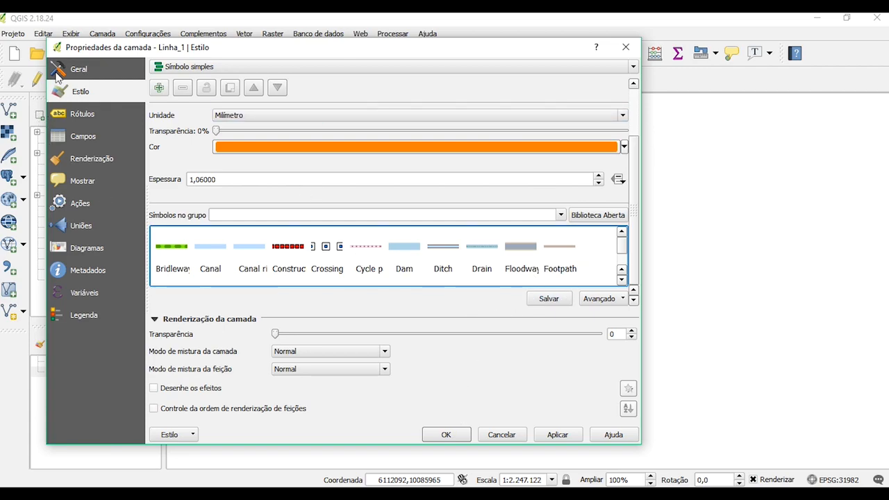
Review the general, label, field and rendering properties of Linha_1.
click(91, 69)
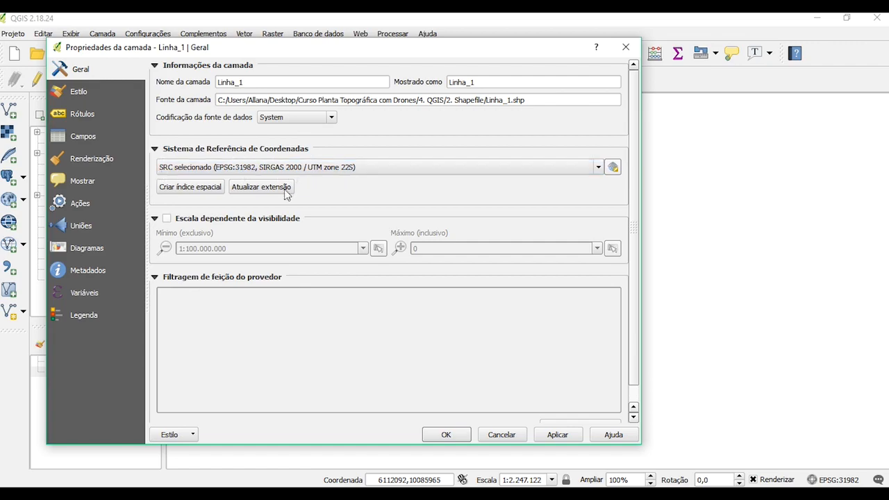
click(103, 94)
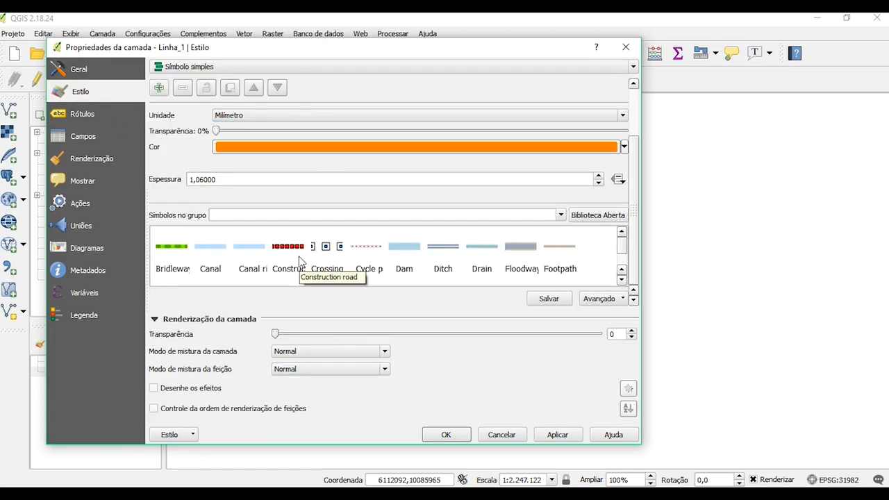
click(98, 115)
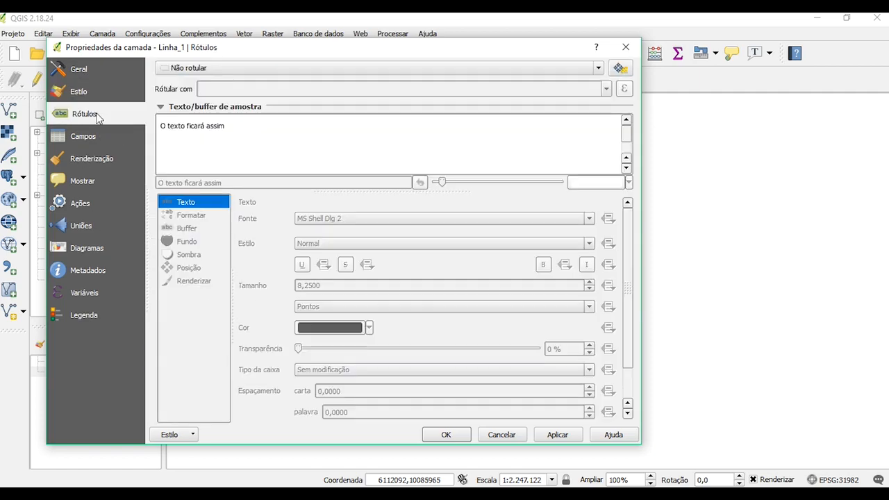
click(87, 137)
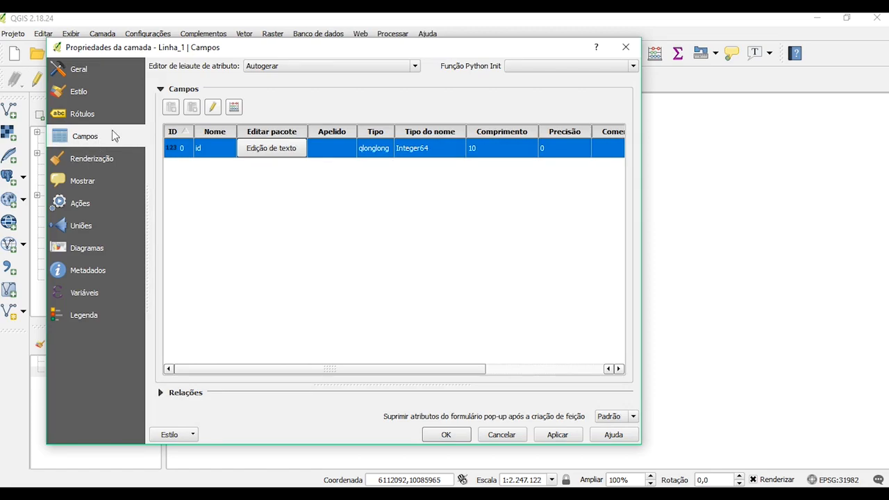
drag(238, 52, 280, 55)
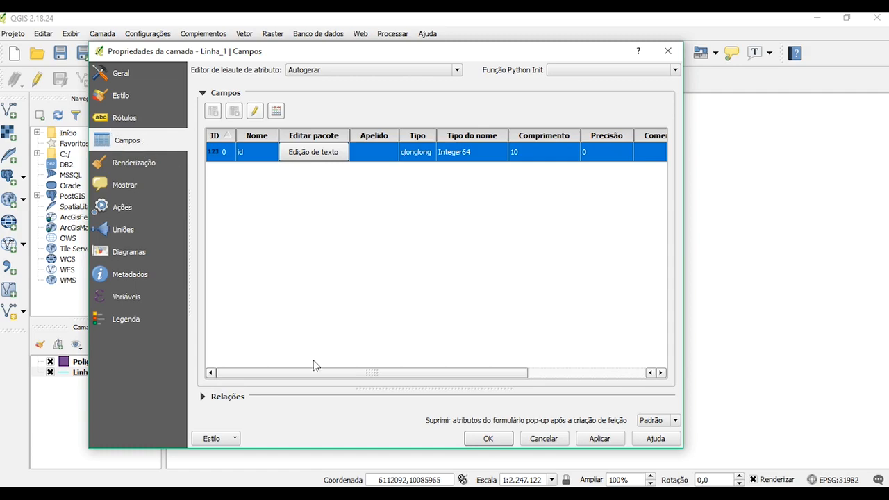
mouse_move(320, 372)
mouse_down()
mouse_move(477, 382)
mouse_move(308, 382)
mouse_up()
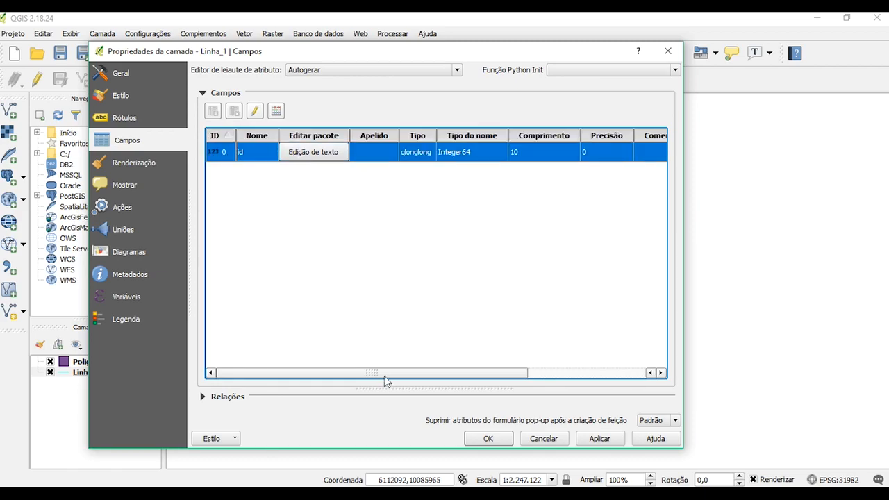
drag(389, 376, 356, 386)
click(343, 269)
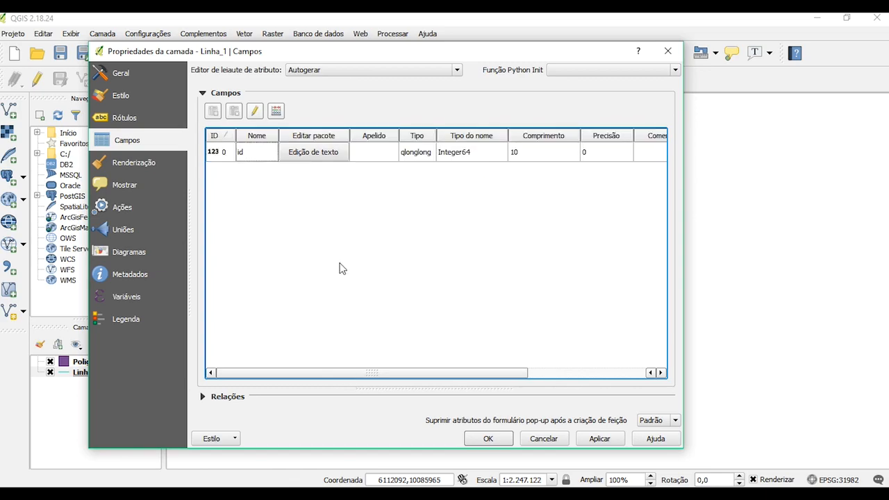
click(145, 163)
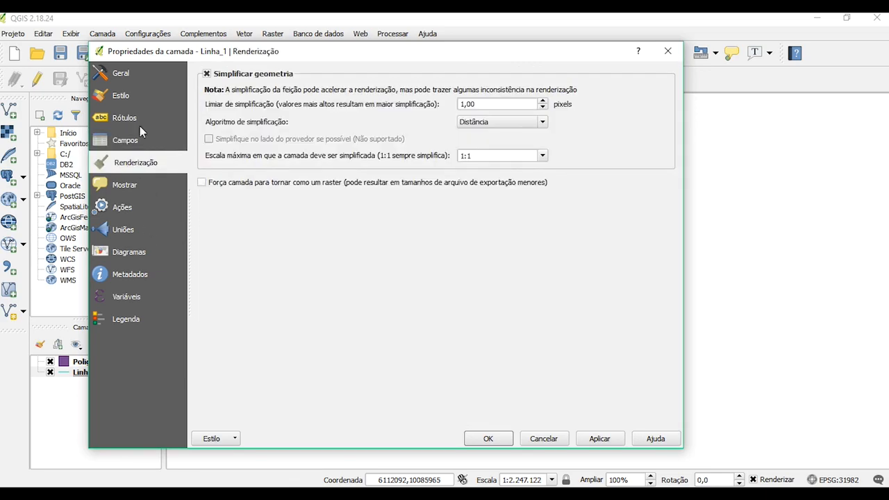
click(133, 75)
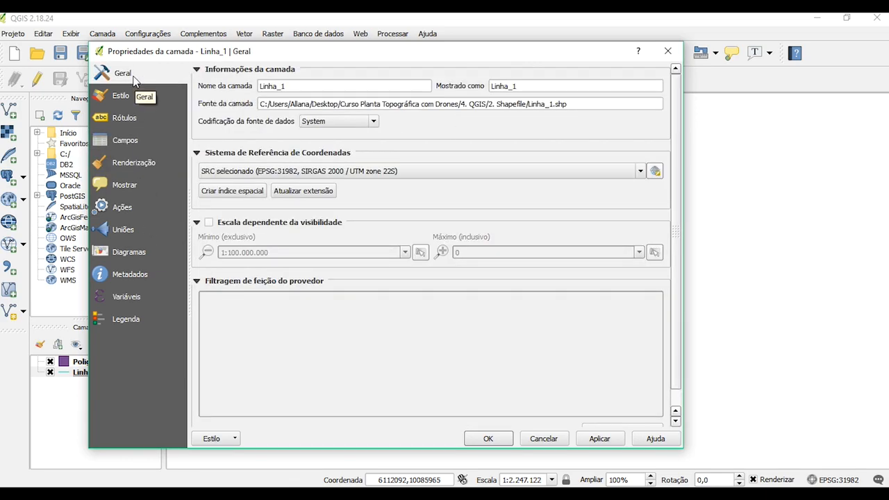
Accept the layer properties of Linha_1 to apply its new line style on the map.
click(488, 438)
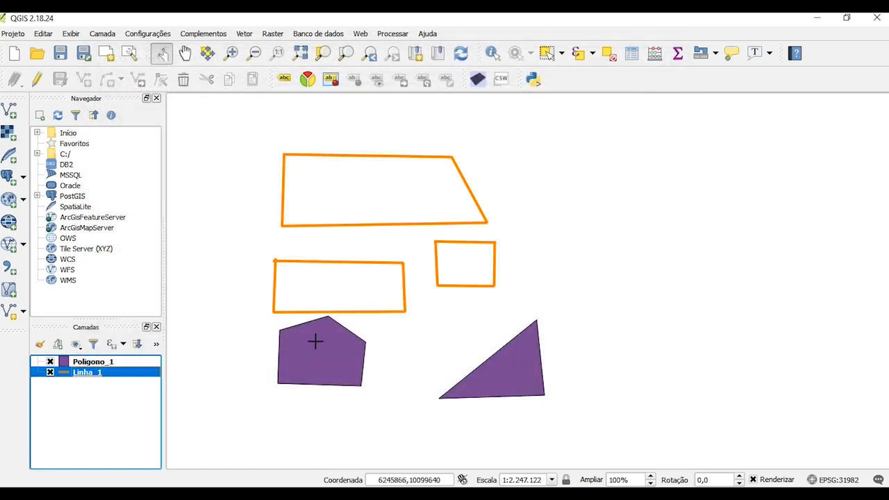
mouse_move(307, 406)
mouse_down()
mouse_move(510, 263)
mouse_move(350, 373)
mouse_move(322, 405)
mouse_up()
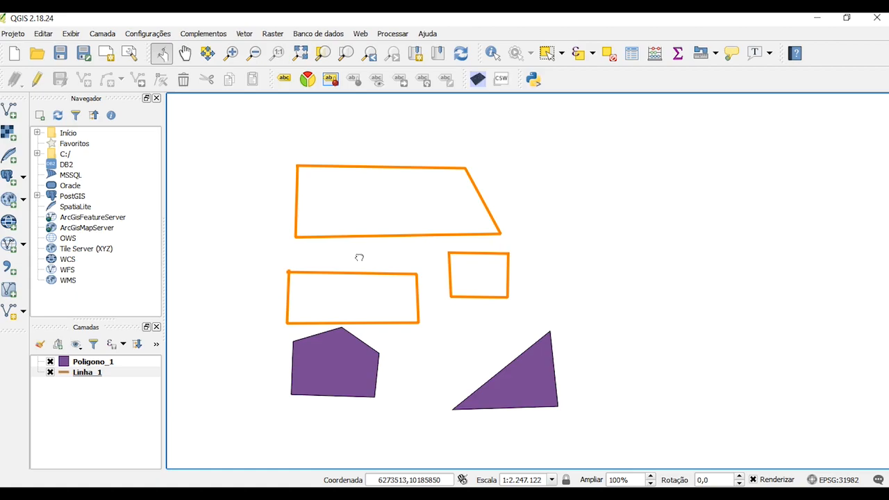
drag(375, 252, 395, 239)
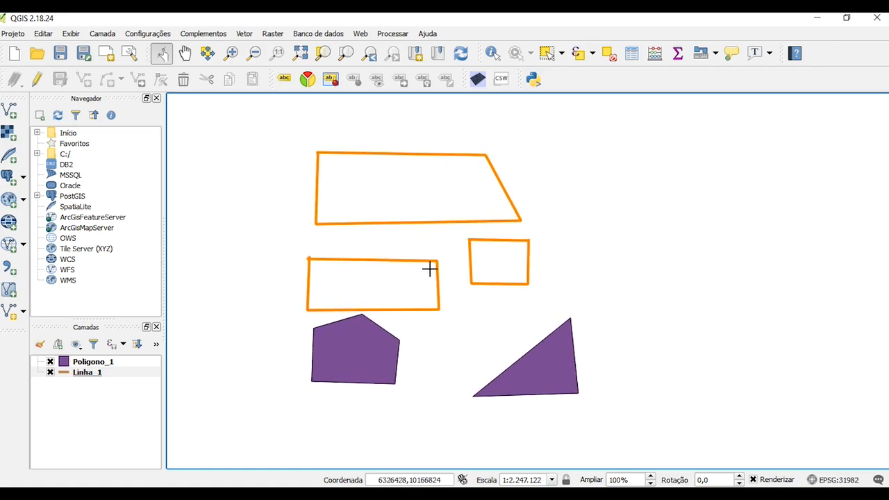
Open the style properties of Poligono_1 and set its fill color to red from the recent colors.
right_click(72, 362)
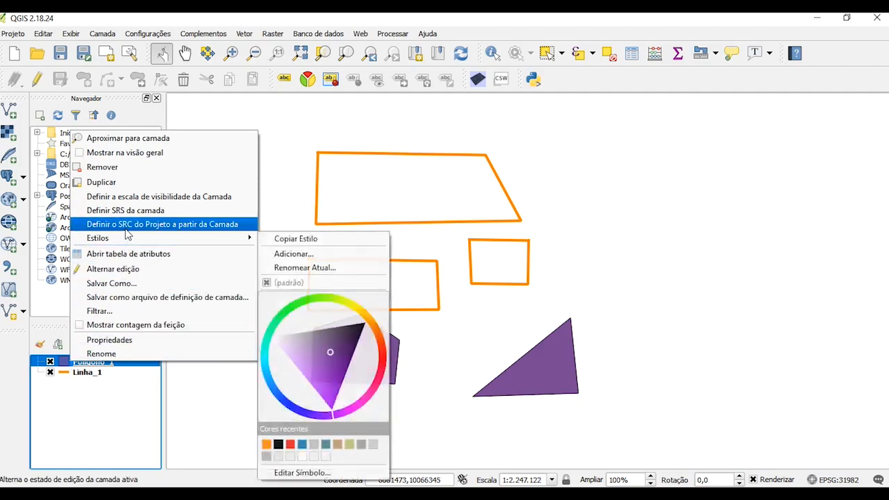
click(130, 340)
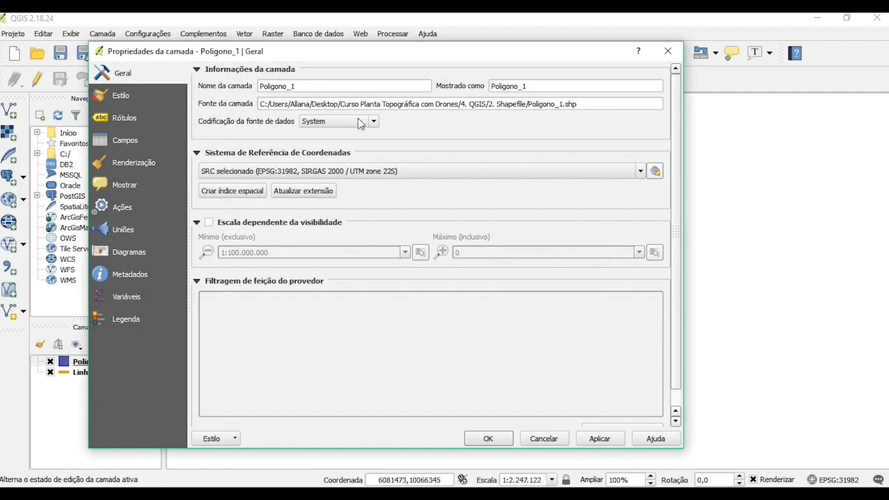
click(125, 98)
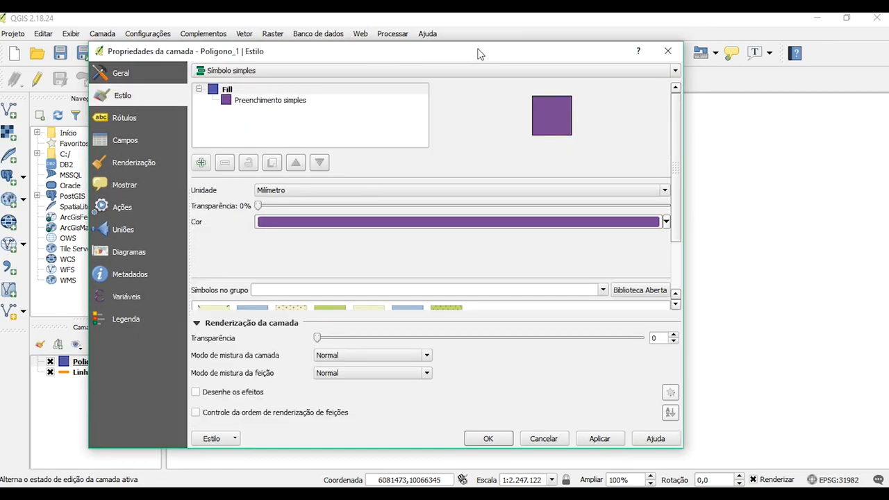
drag(683, 145, 631, 144)
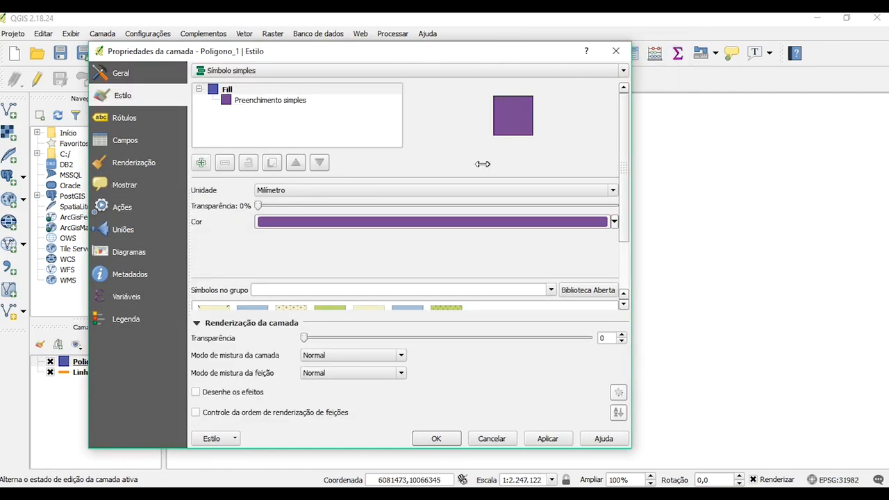
drag(436, 54, 265, 80)
click(442, 252)
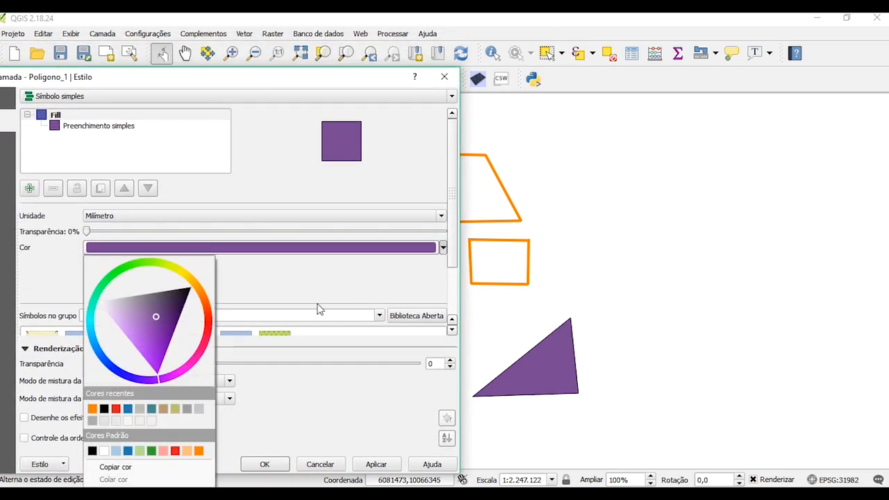
click(119, 405)
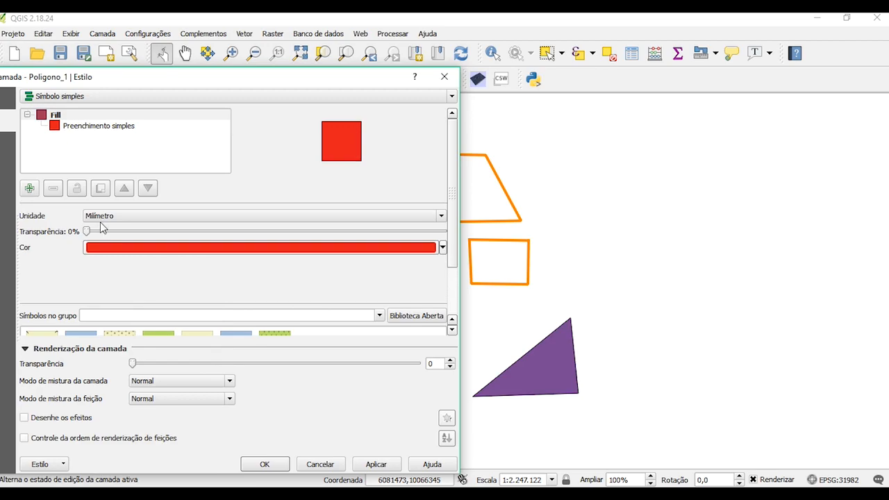
Examine the transparency setting and the preset fill symbols available for Poligono_1.
mouse_move(88, 232)
mouse_down()
mouse_move(280, 231)
mouse_move(81, 237)
mouse_up()
mouse_move(87, 233)
mouse_down()
mouse_move(281, 227)
mouse_move(85, 233)
mouse_up()
scroll(455, 246, down, 2)
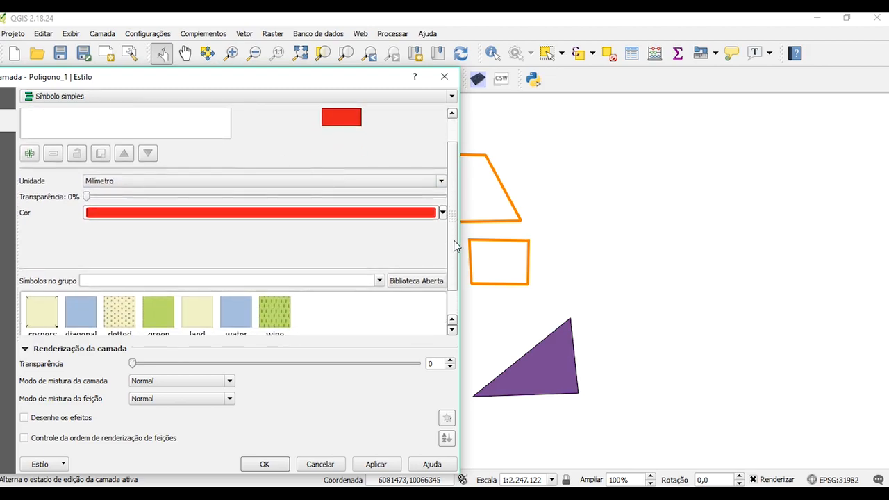
scroll(456, 264, down, 1)
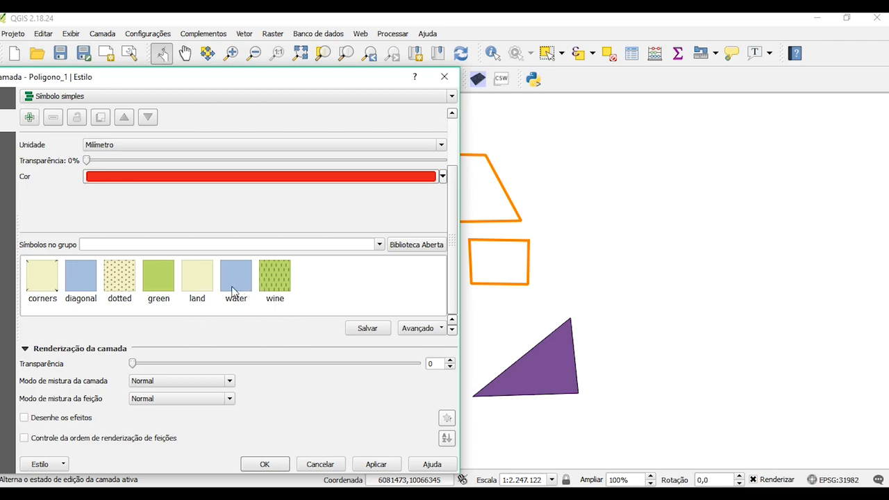
click(349, 263)
scroll(354, 263, up, 3)
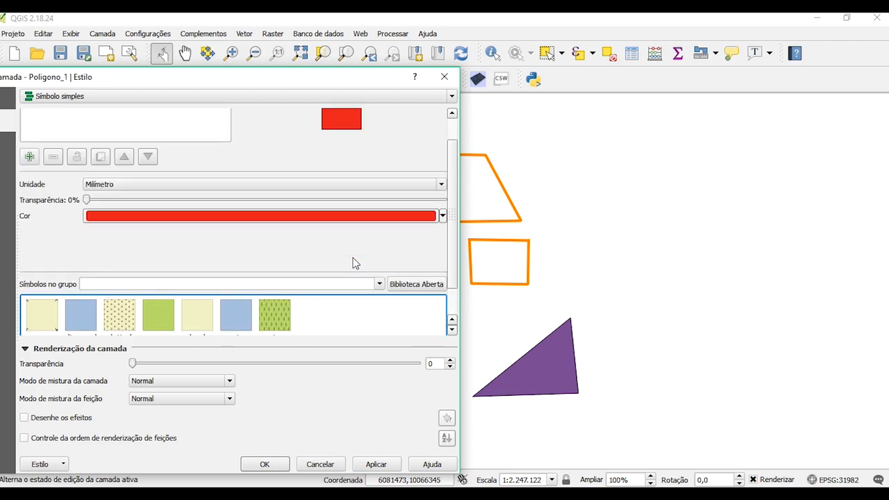
scroll(351, 267, down, 3)
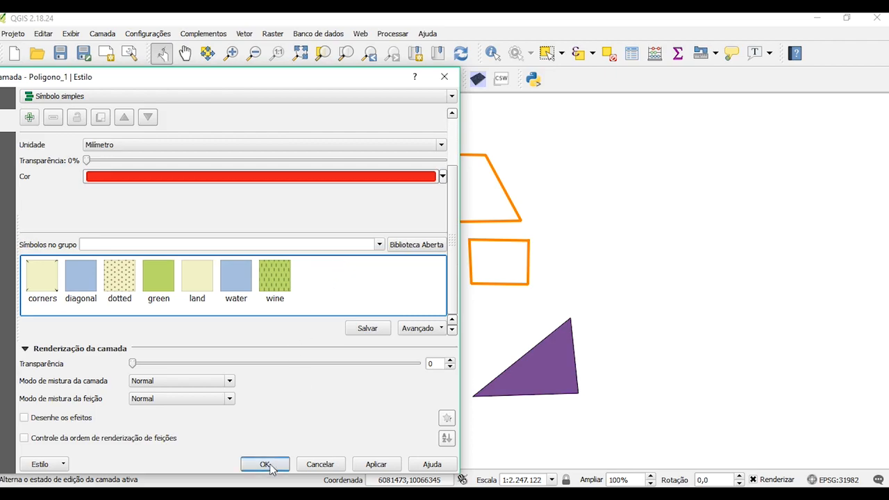
Apply the red fill to Poligono_1 and close its layer properties.
click(374, 465)
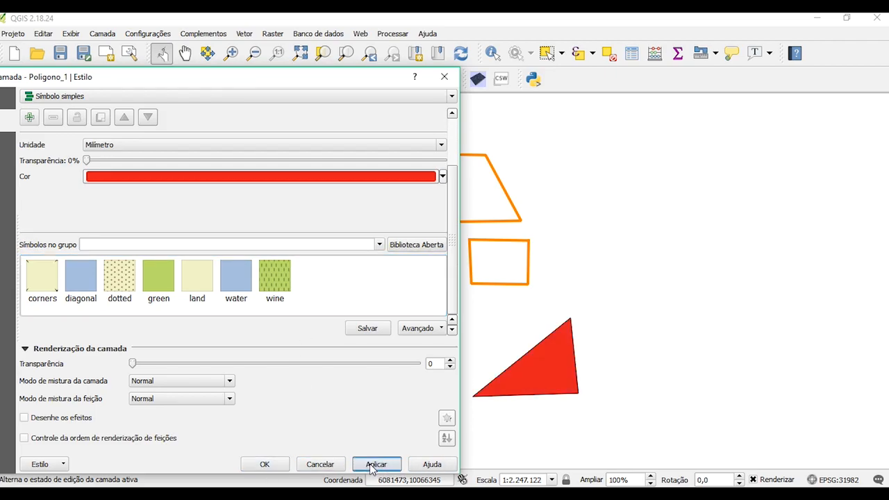
click(268, 465)
drag(588, 172, 581, 180)
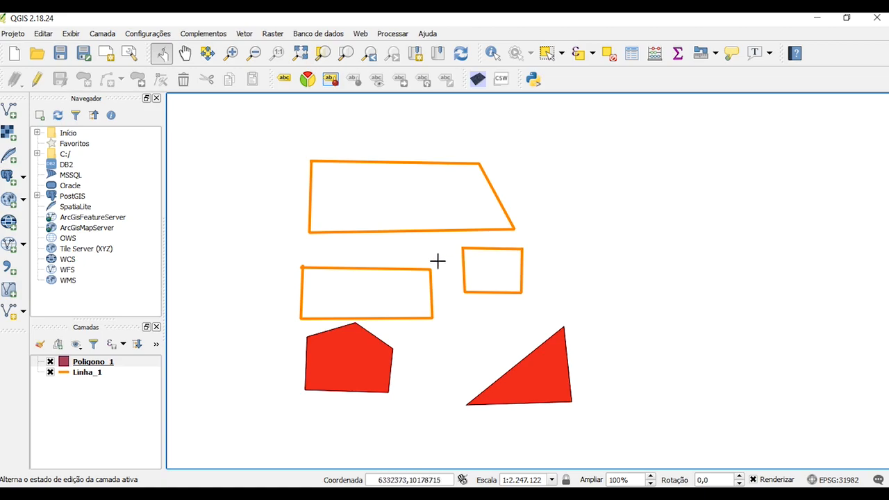
Set up a new point shapefile layer in EPSG:31982 - SIRGAS 2000 / UTM zone 22S, entering Ponto_1 as the new field name.
click(23, 312)
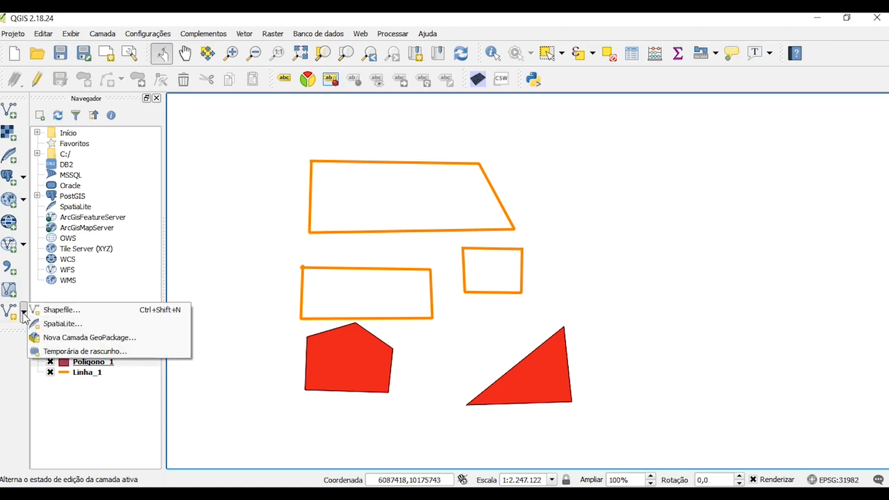
click(43, 308)
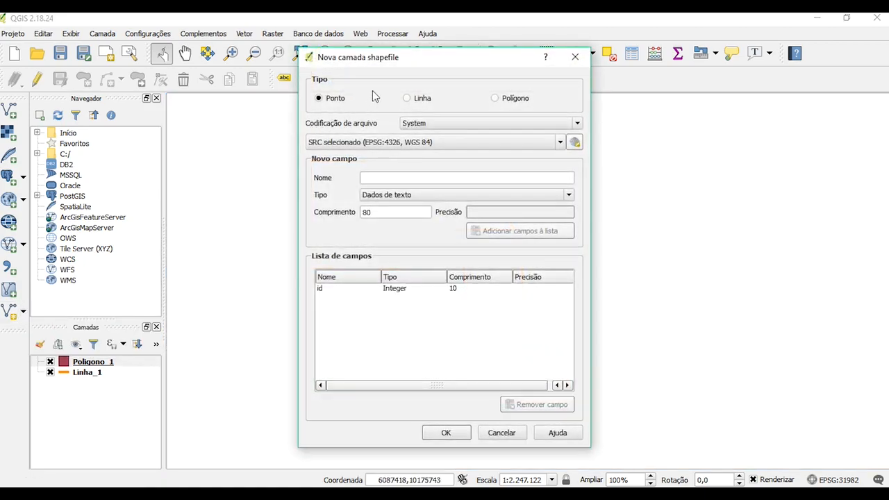
click(486, 142)
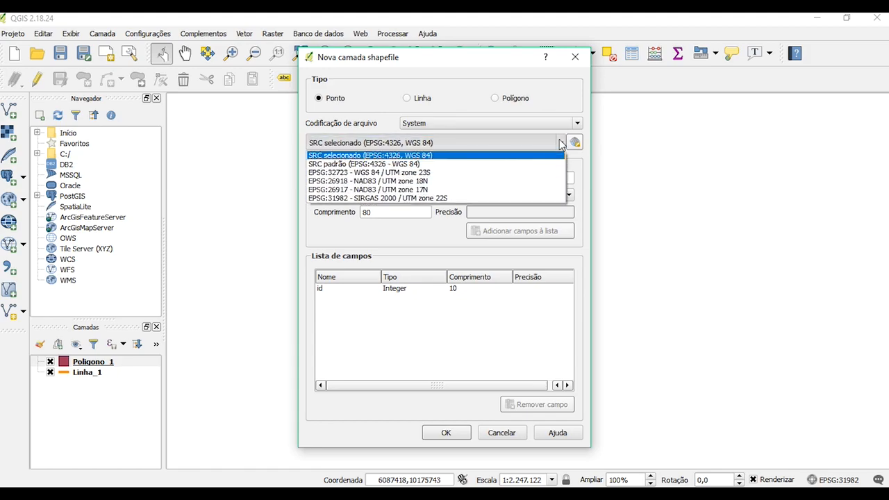
click(453, 198)
click(472, 179)
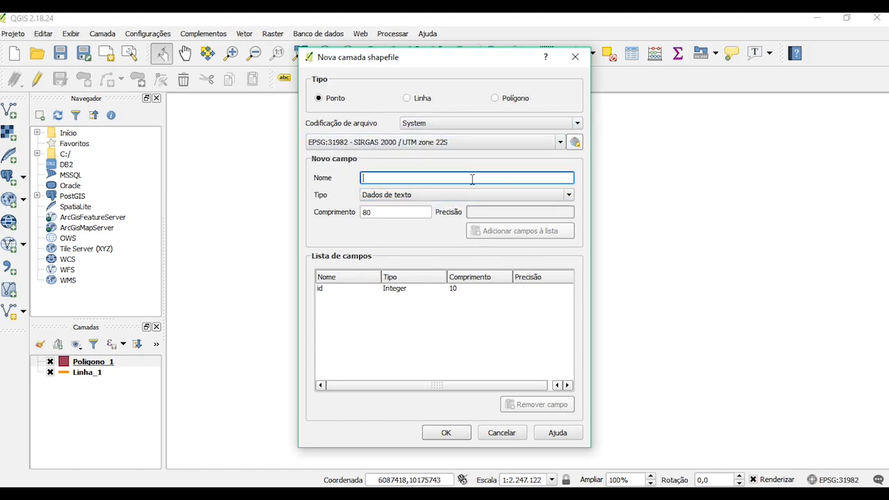
text(Ponto_1)
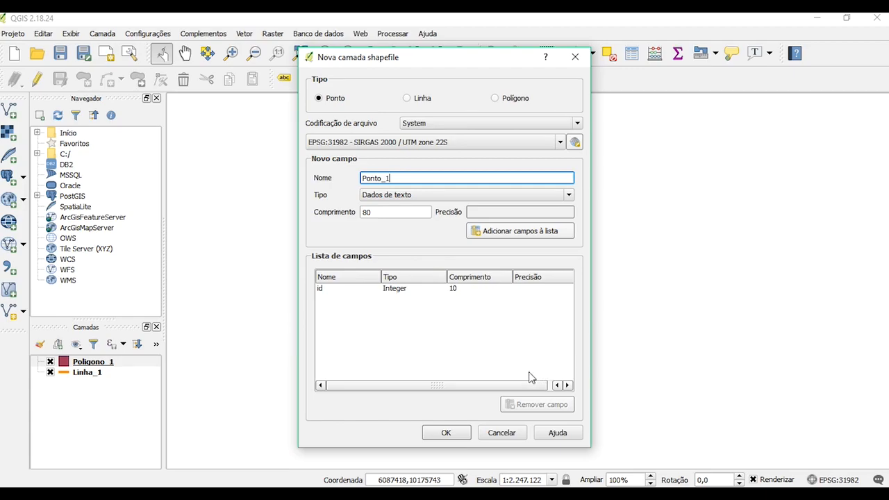
Create the point layer and save it as Ponto_1 in the 2. Shapefile folder.
click(445, 433)
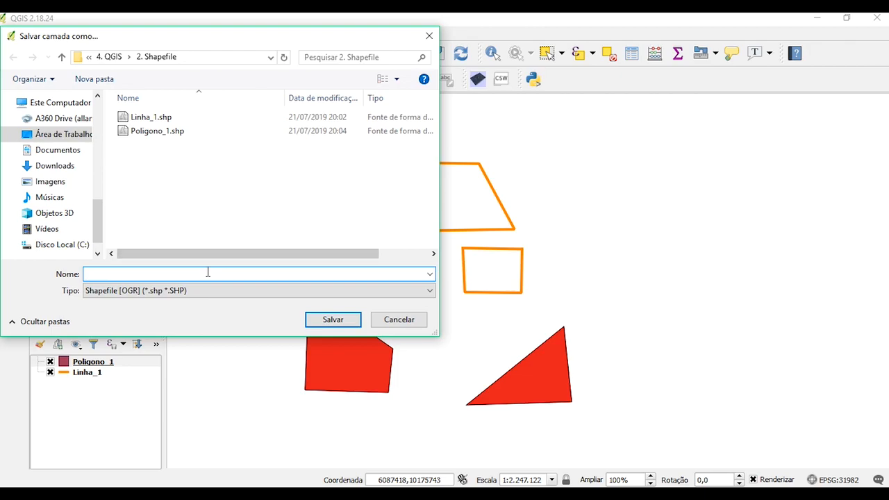
text(Ponto_1)
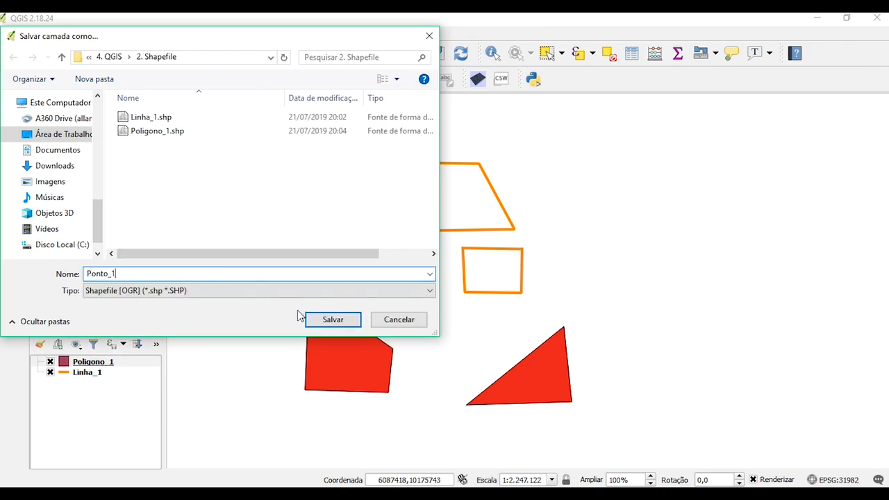
click(345, 326)
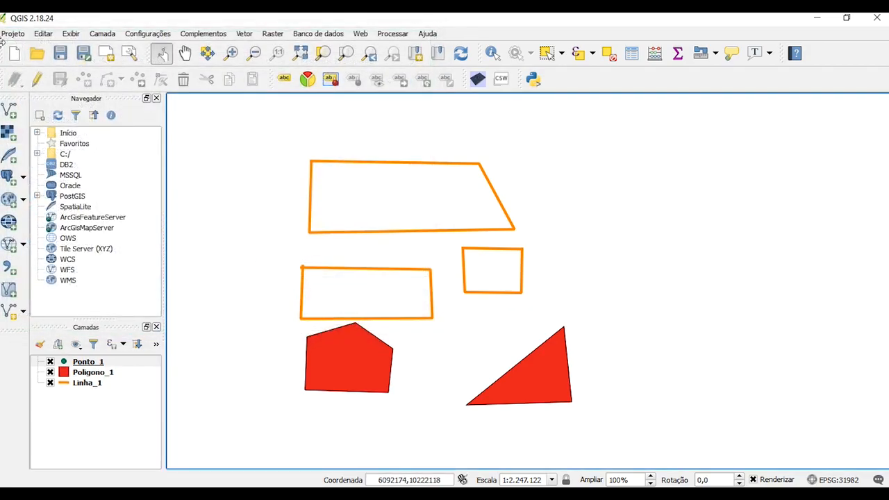
Add a point with id 300 to Ponto_1, to the right of the upper orange outline, and save the layer edits.
click(79, 363)
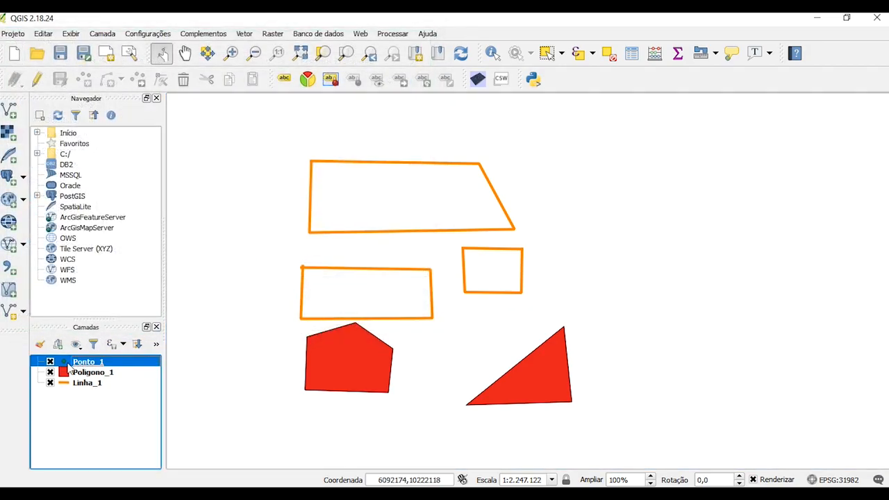
click(38, 82)
click(84, 80)
click(578, 185)
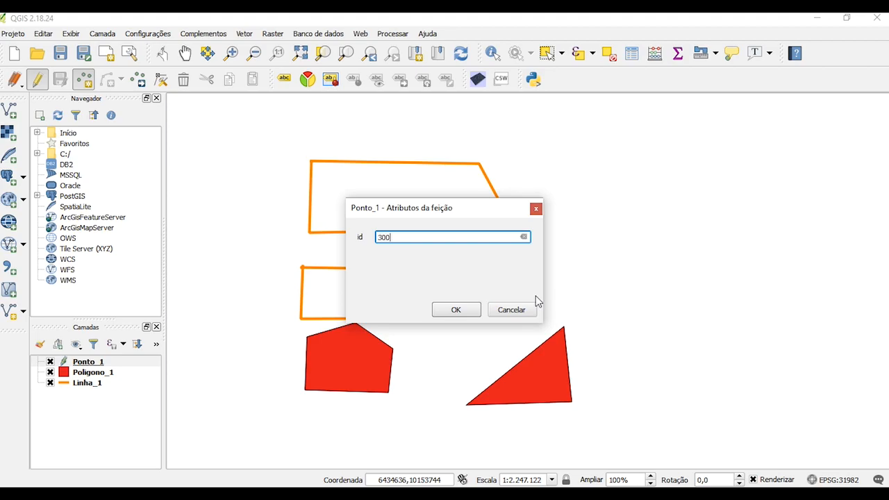
click(459, 311)
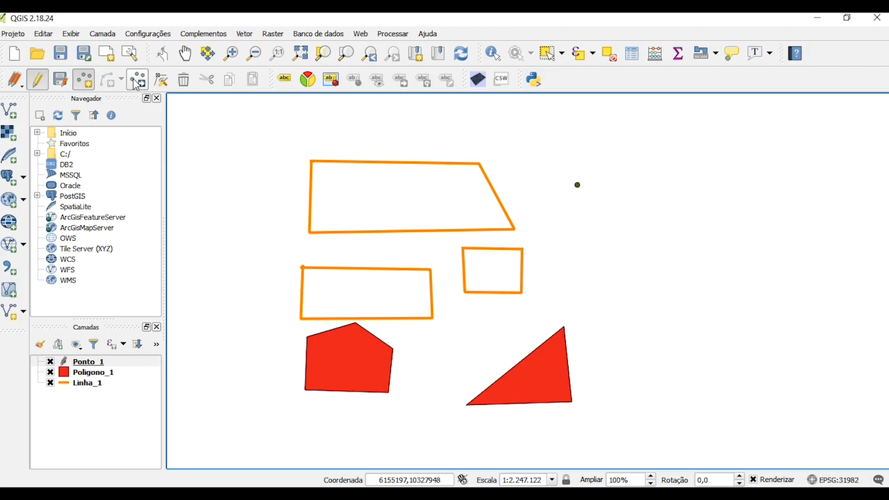
click(37, 82)
click(398, 267)
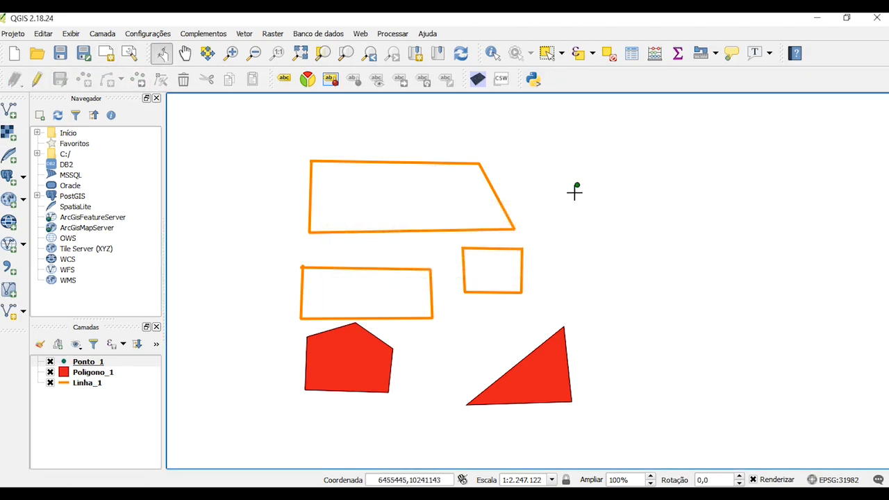
Examine the marker style settings and preset point symbols of Ponto_1, leaving its layer properties without applying changes.
click(576, 188)
drag(509, 331, 550, 251)
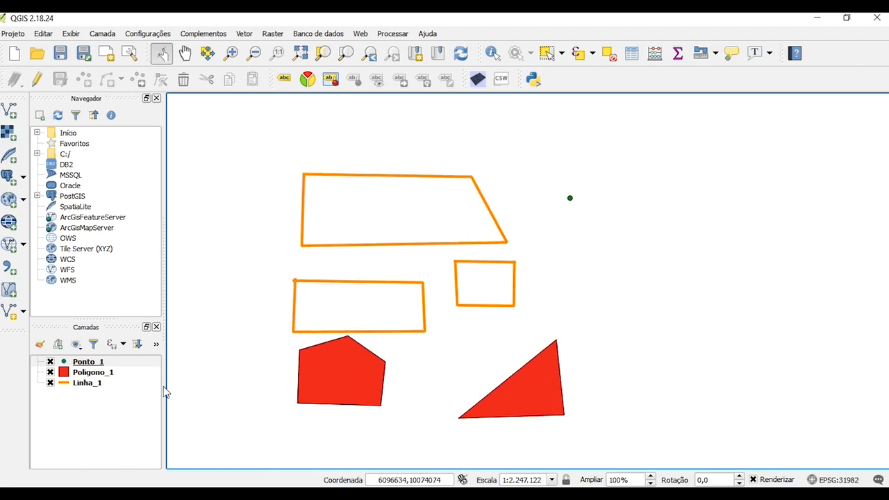
right_click(99, 362)
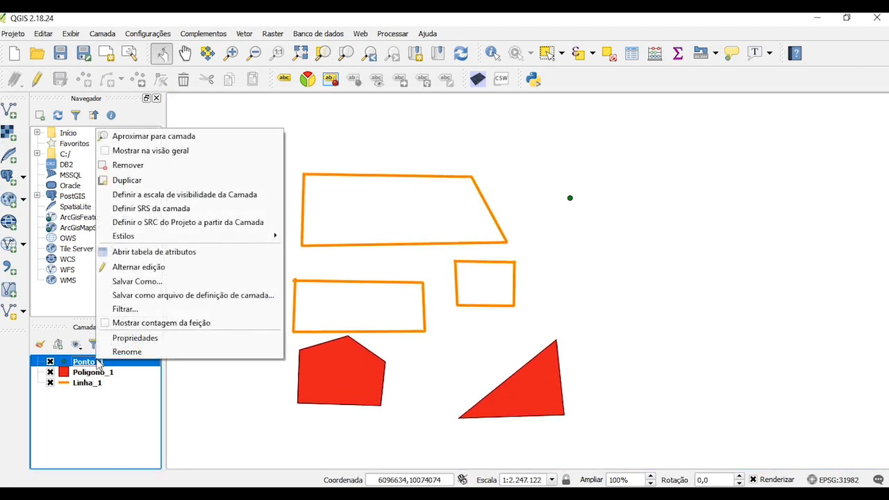
click(139, 340)
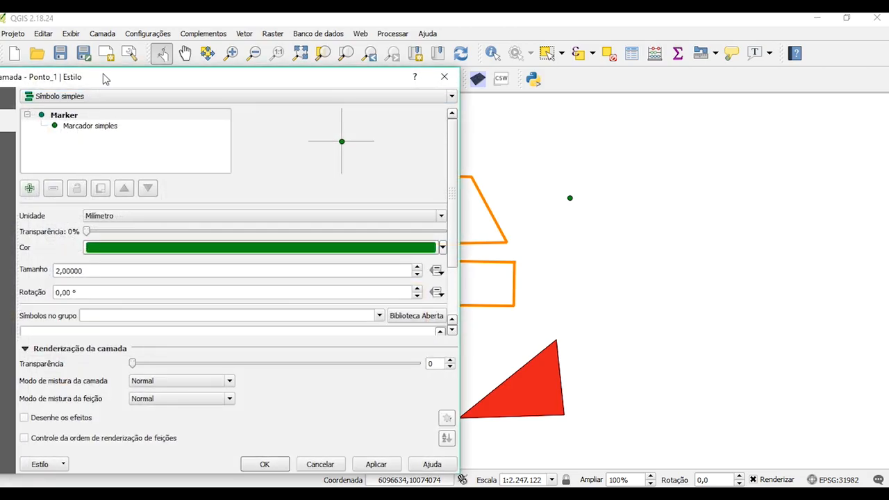
drag(106, 78, 220, 56)
drag(288, 58, 254, 63)
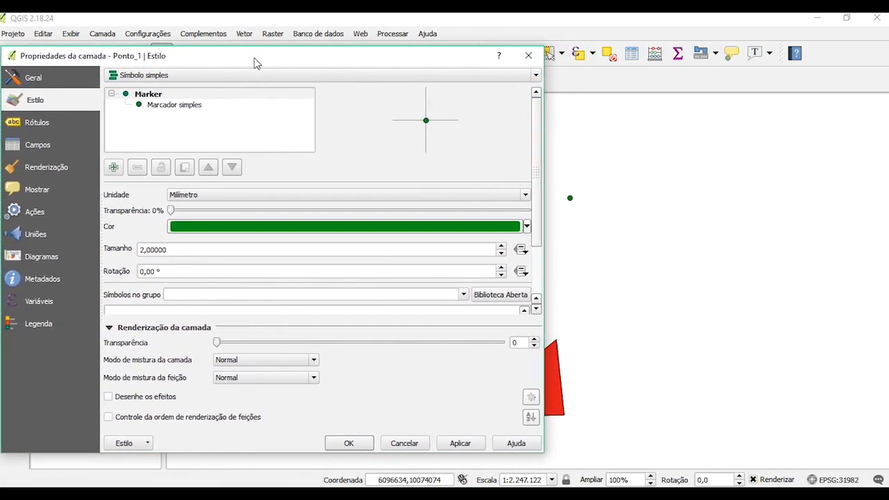
drag(540, 142, 525, 250)
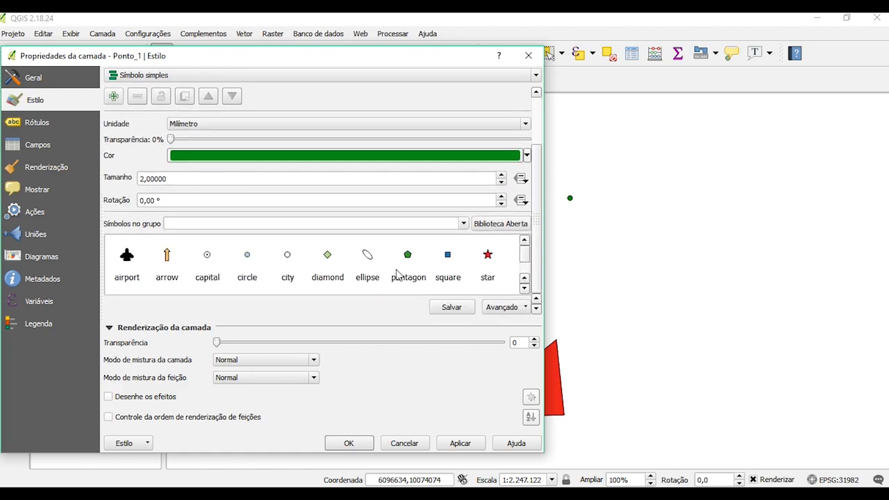
mouse_move(526, 257)
mouse_down()
mouse_move(522, 271)
mouse_move(519, 245)
mouse_up()
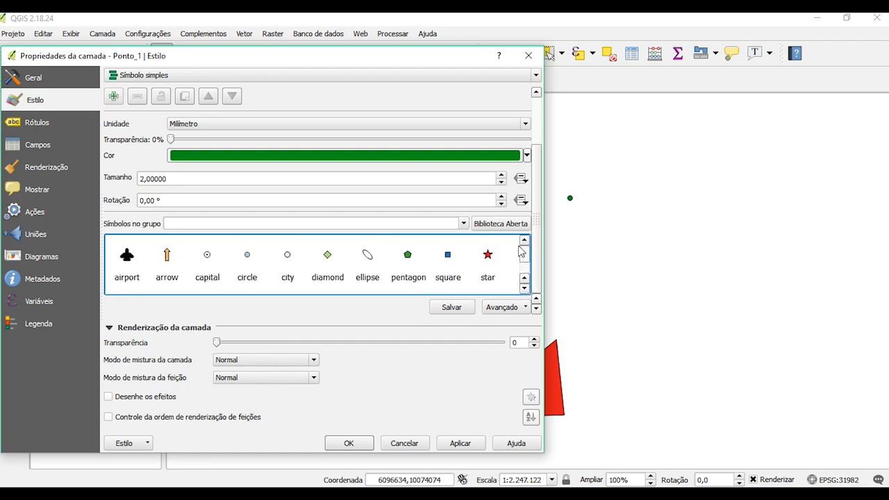
click(404, 444)
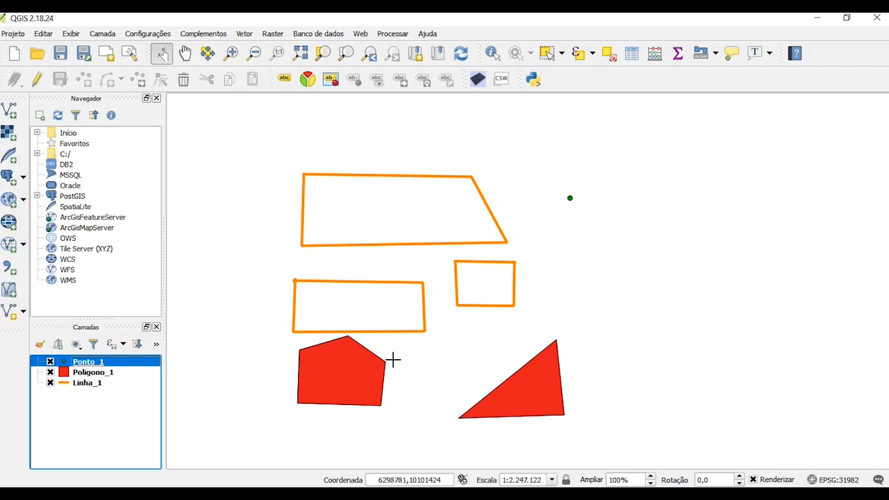
drag(405, 294, 411, 265)
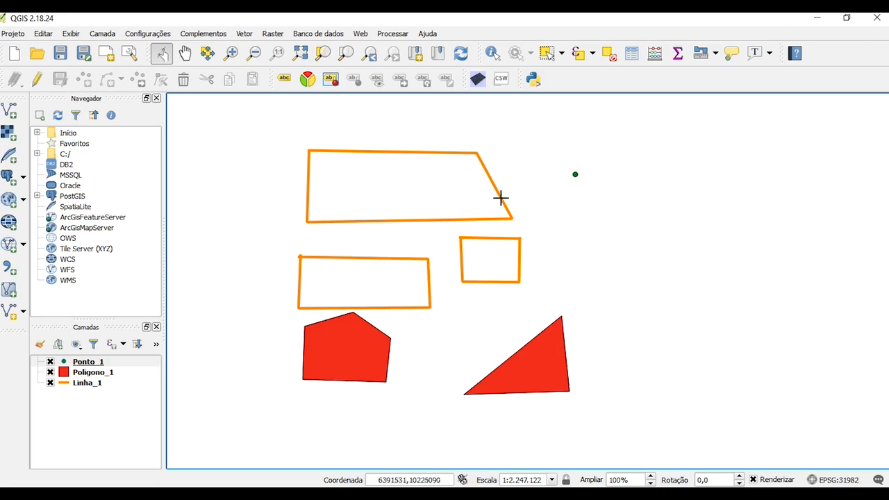
click(82, 387)
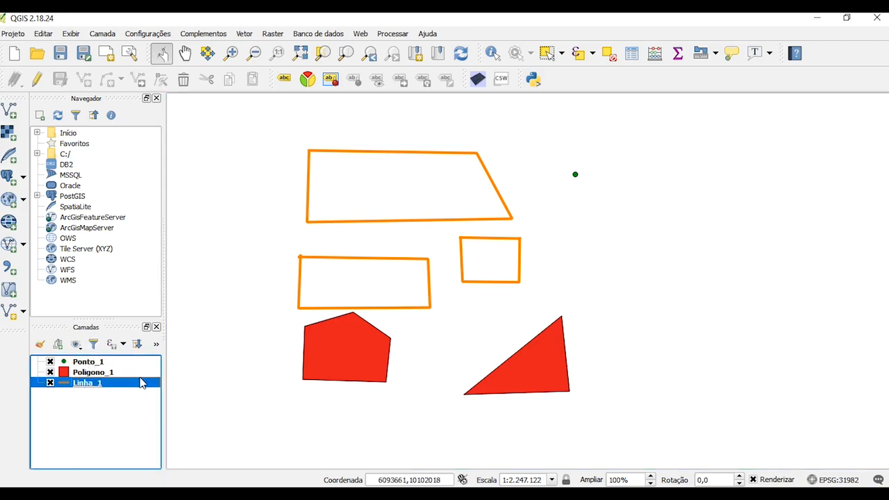
click(115, 373)
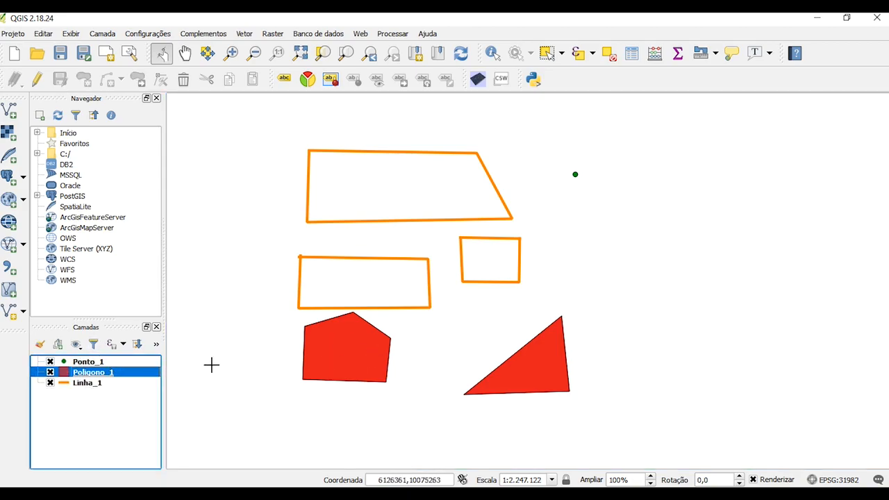
click(113, 363)
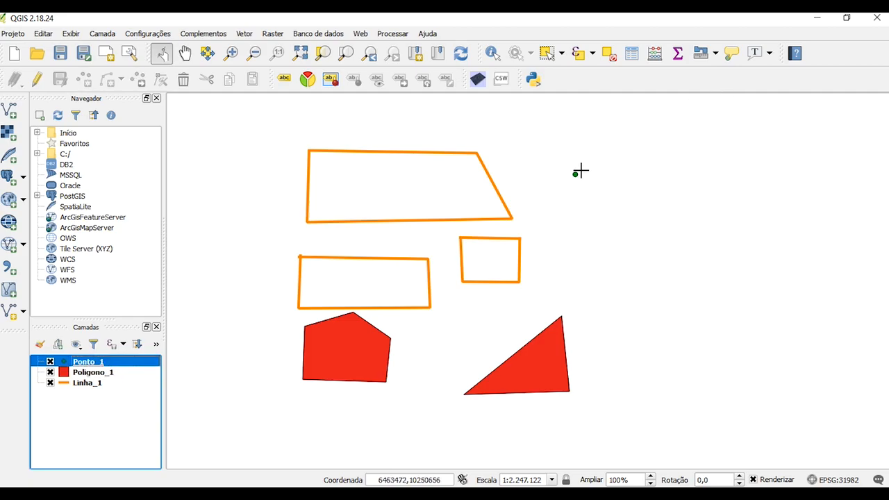
click(575, 176)
drag(508, 292, 538, 199)
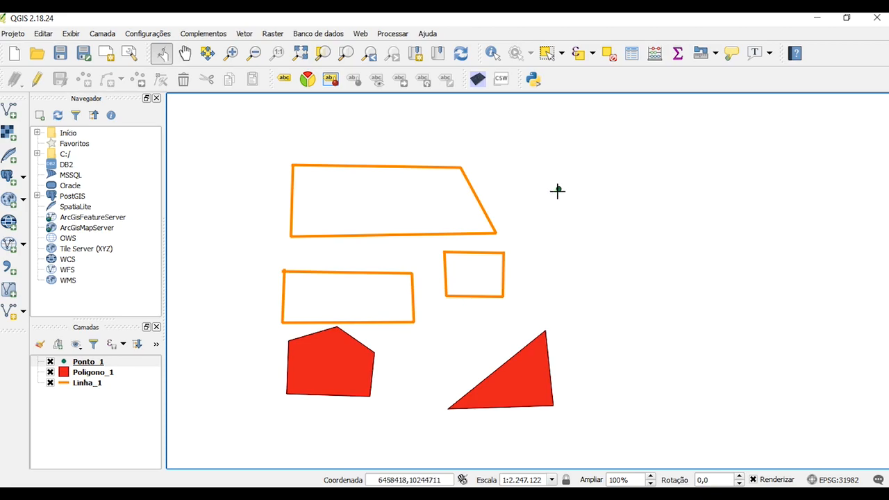
drag(371, 207, 423, 190)
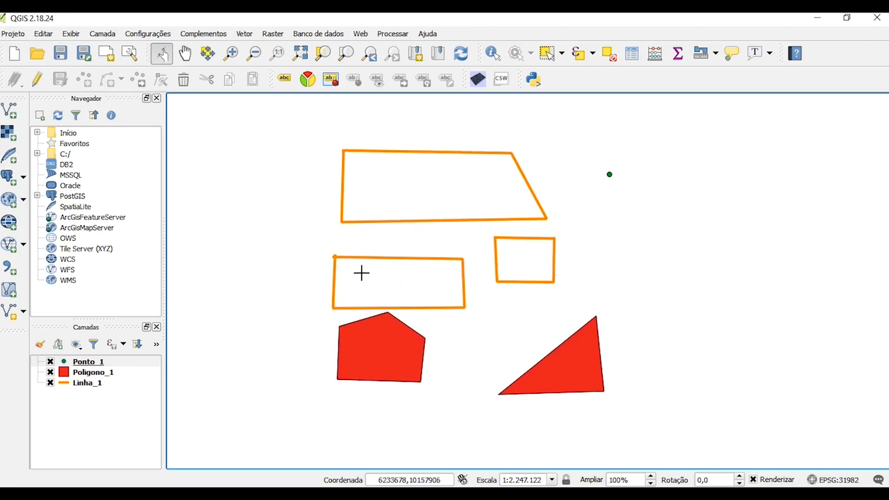